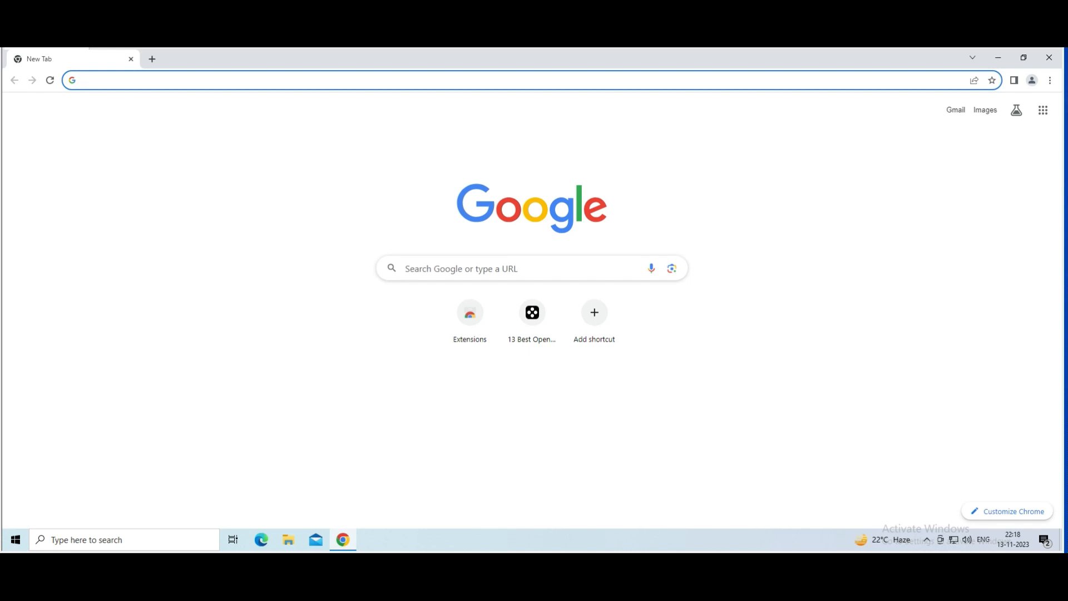
# Step: Search the web for "opera vpn" and download the Opera installer from Opera's free VPN page
pyautogui.write('opera vpn')
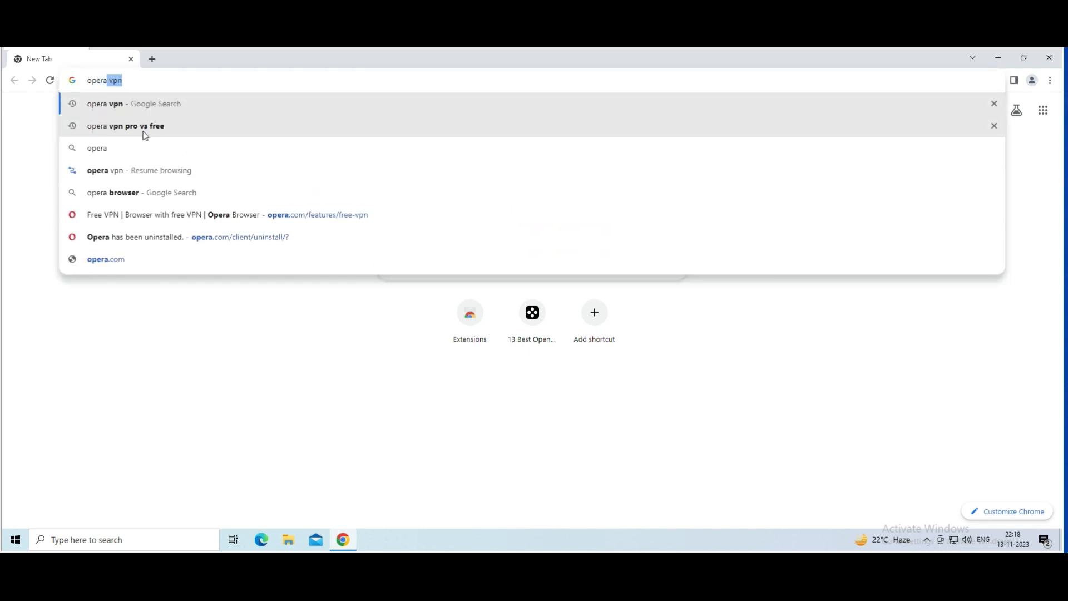
pyautogui.click(123, 104)
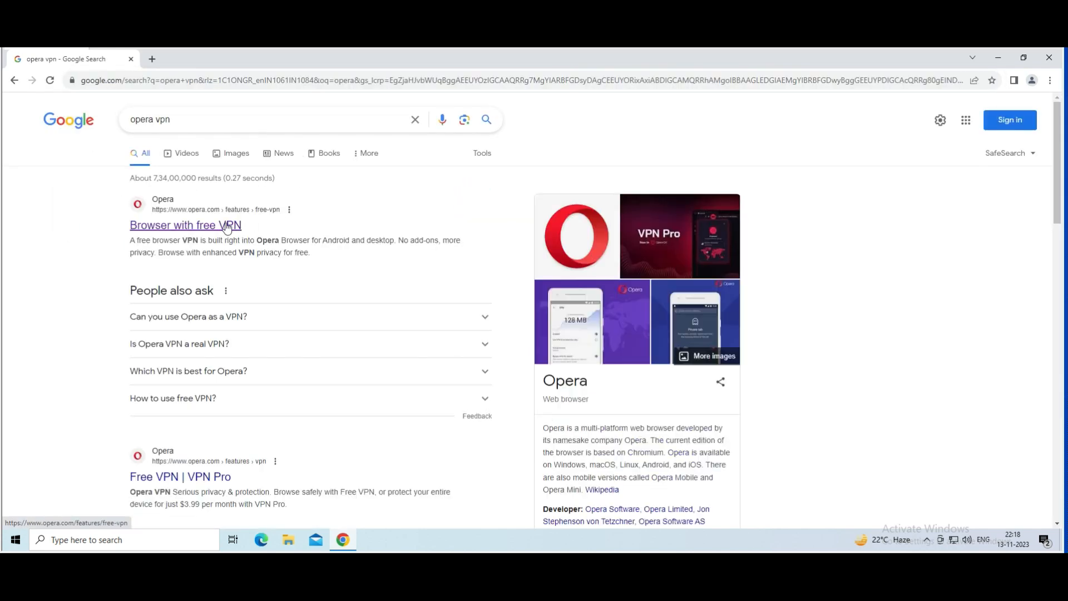
pyautogui.click(226, 227)
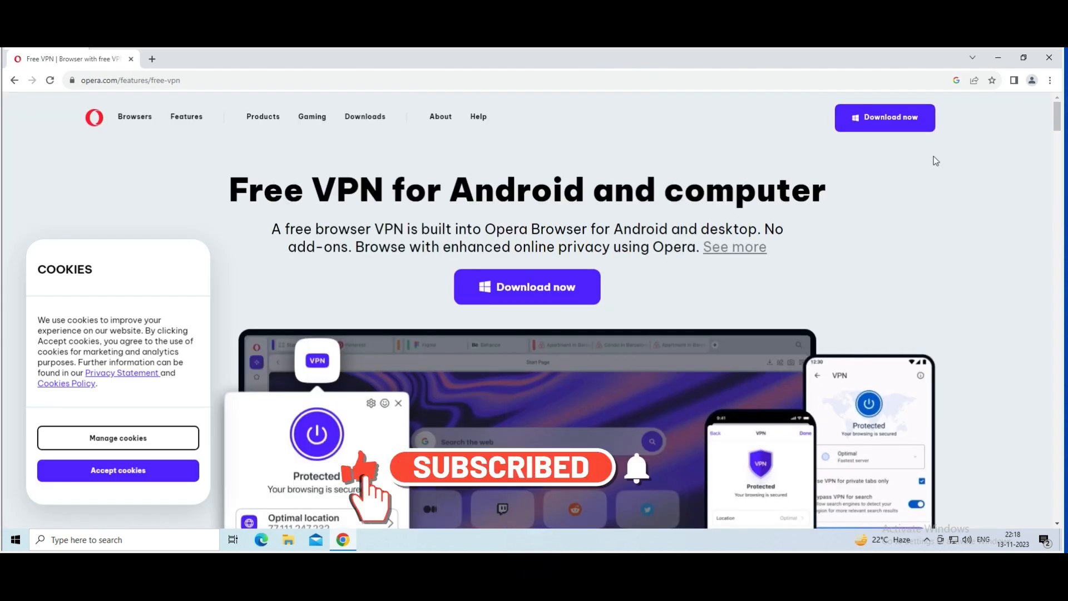
pyautogui.click(886, 116)
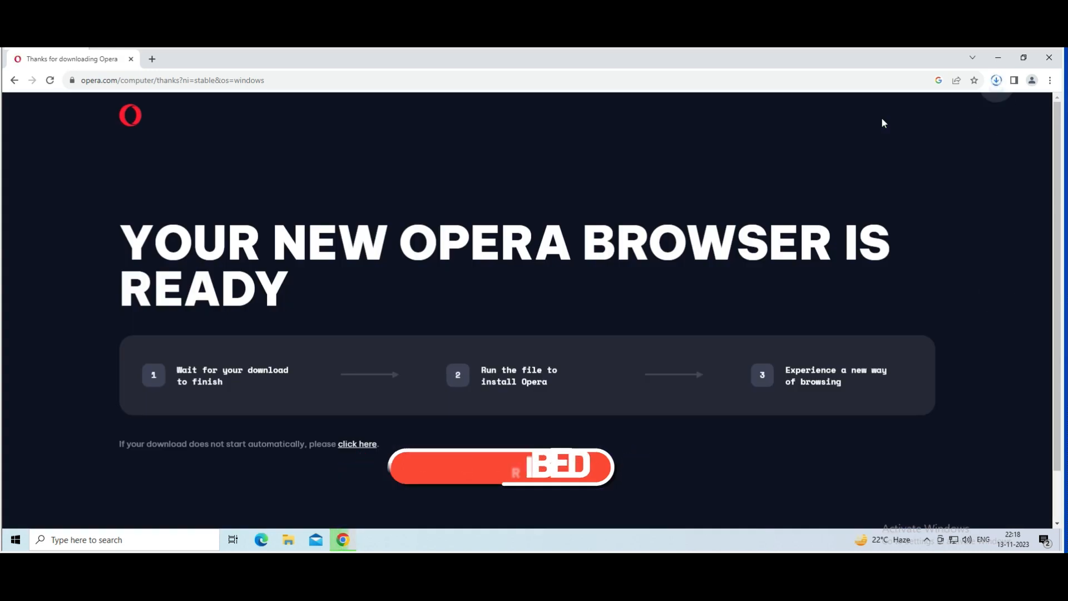
# Step: Run OperaSetup.exe, accepting the licence terms and data collection, and minimize the Chrome window
pyautogui.click(996, 80)
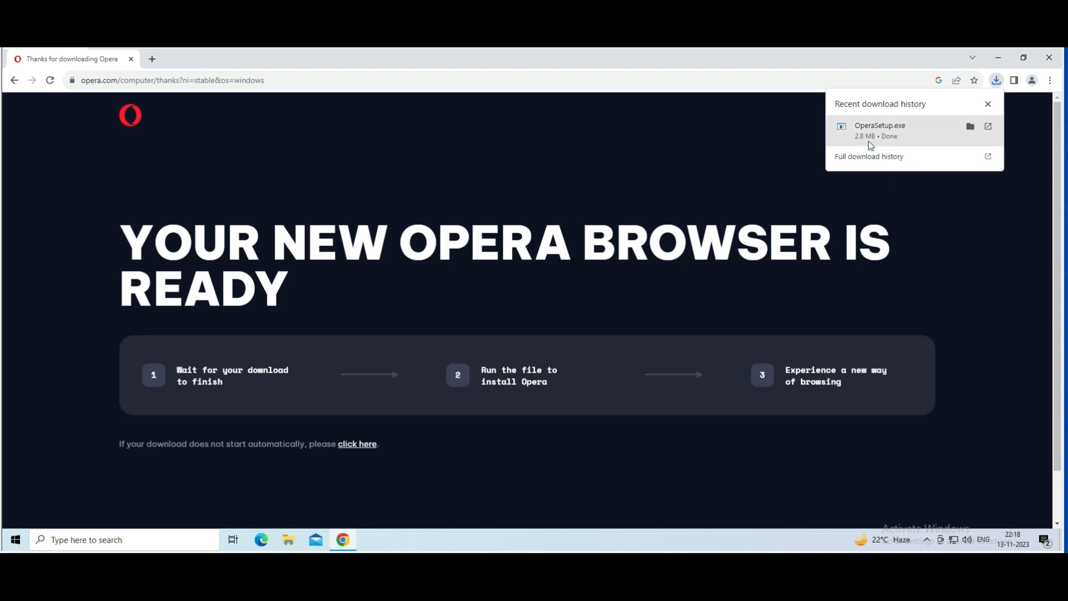
pyautogui.click(903, 132)
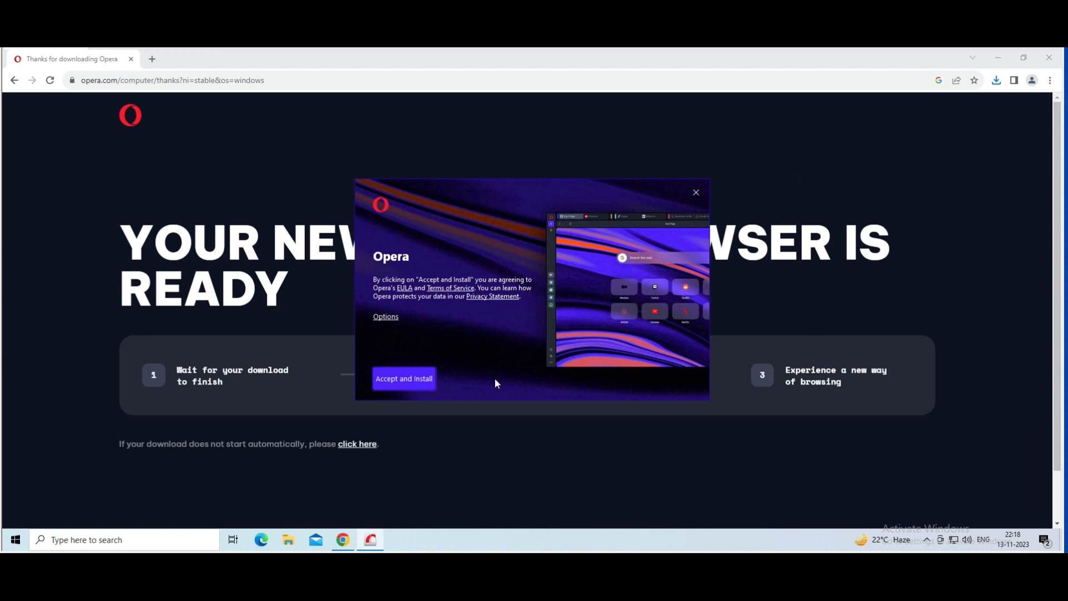
pyautogui.click(406, 380)
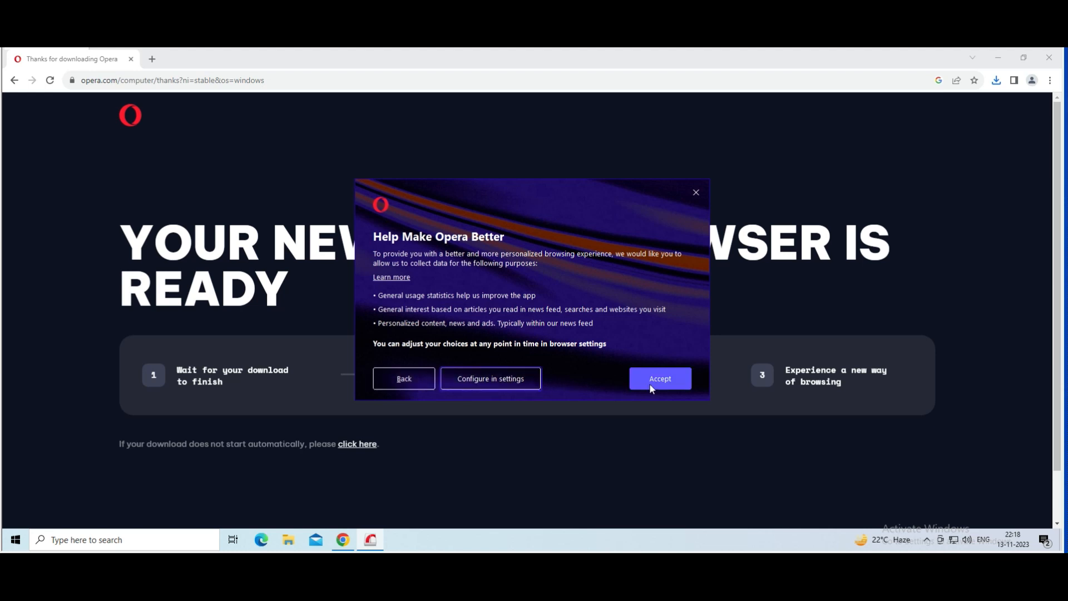
pyautogui.click(663, 383)
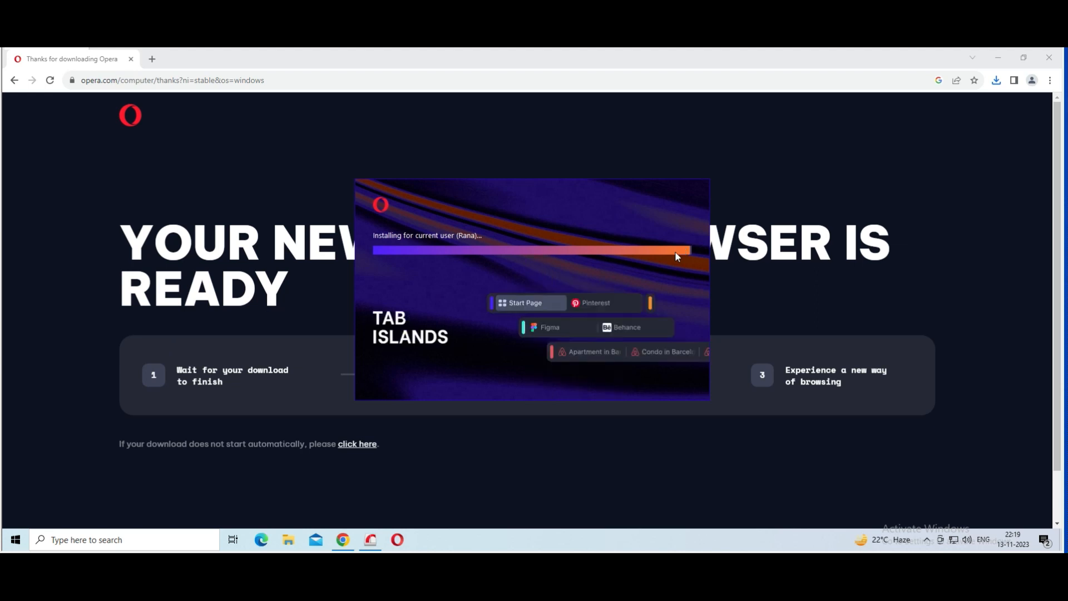
pyautogui.click(997, 58)
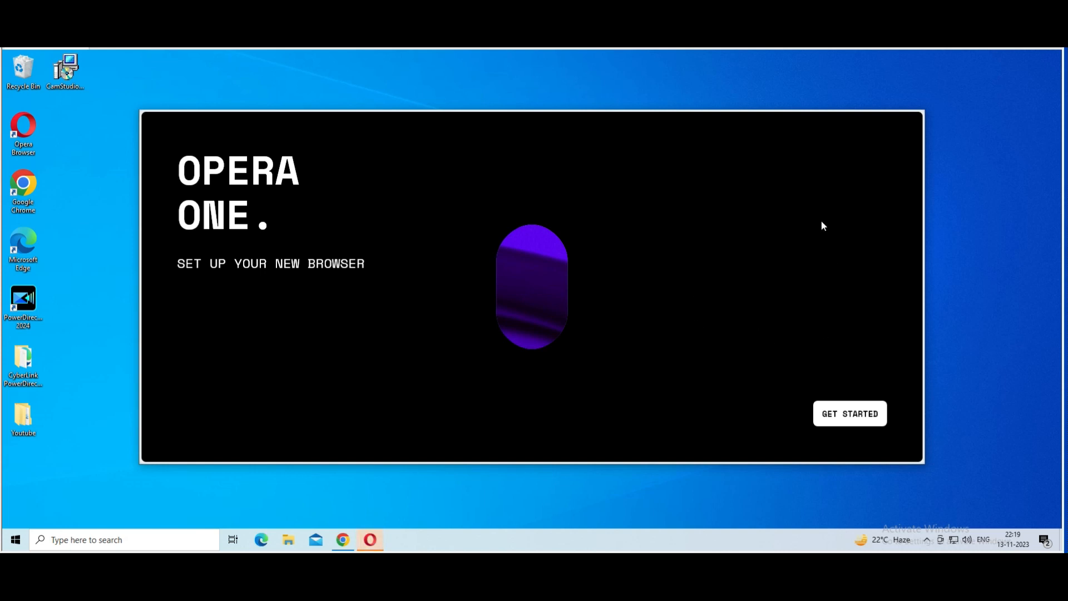
# Step: Keep the System theme in the Opera One setup, skip the remaining setup choices and open a new tab
pyautogui.click(856, 414)
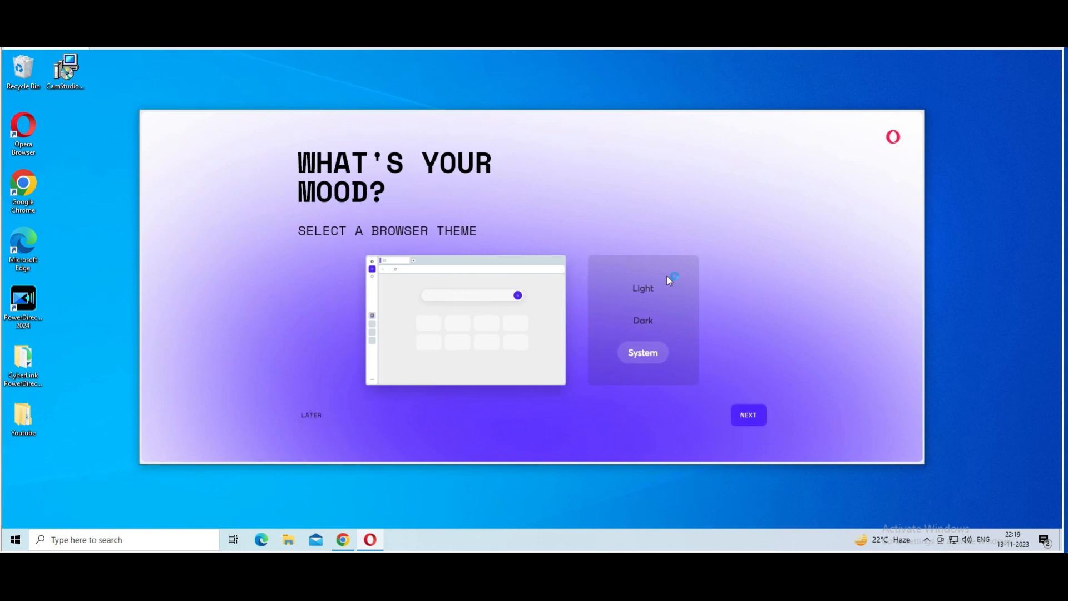
pyautogui.click(749, 421)
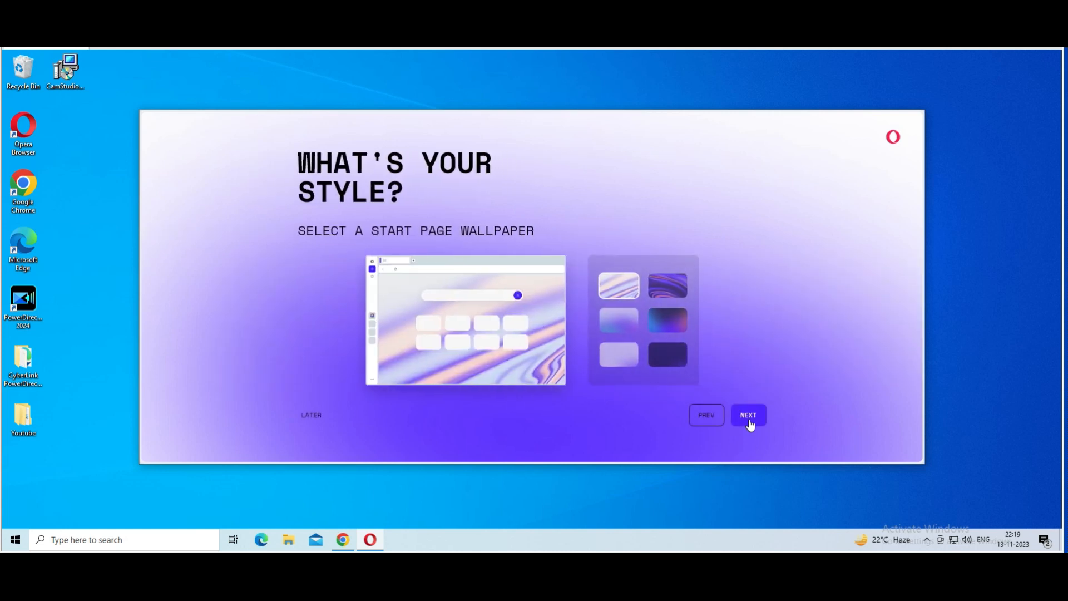
pyautogui.click(305, 419)
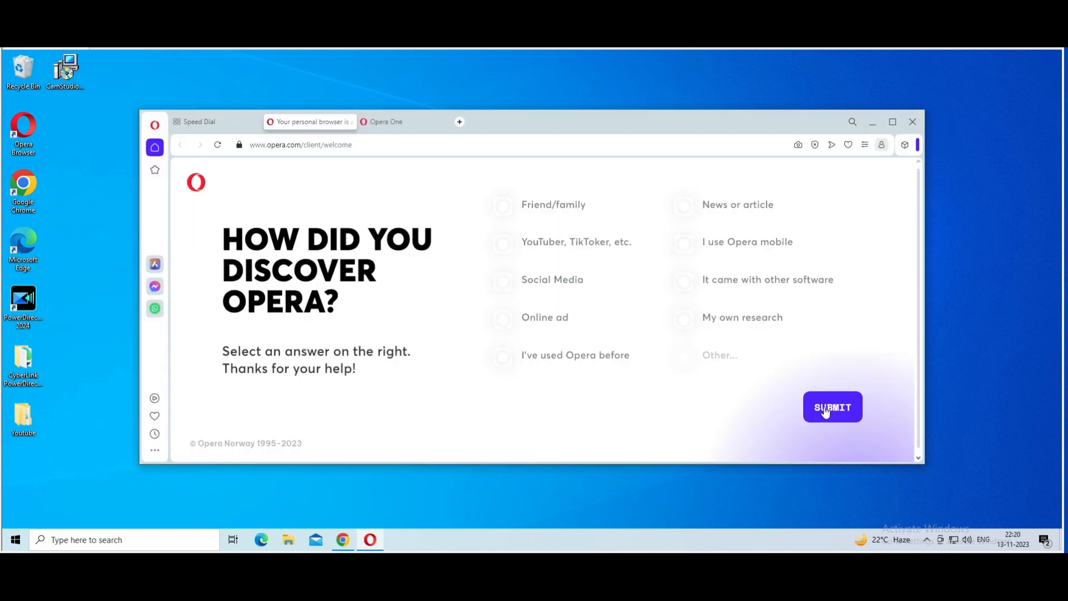
pyautogui.click(420, 122)
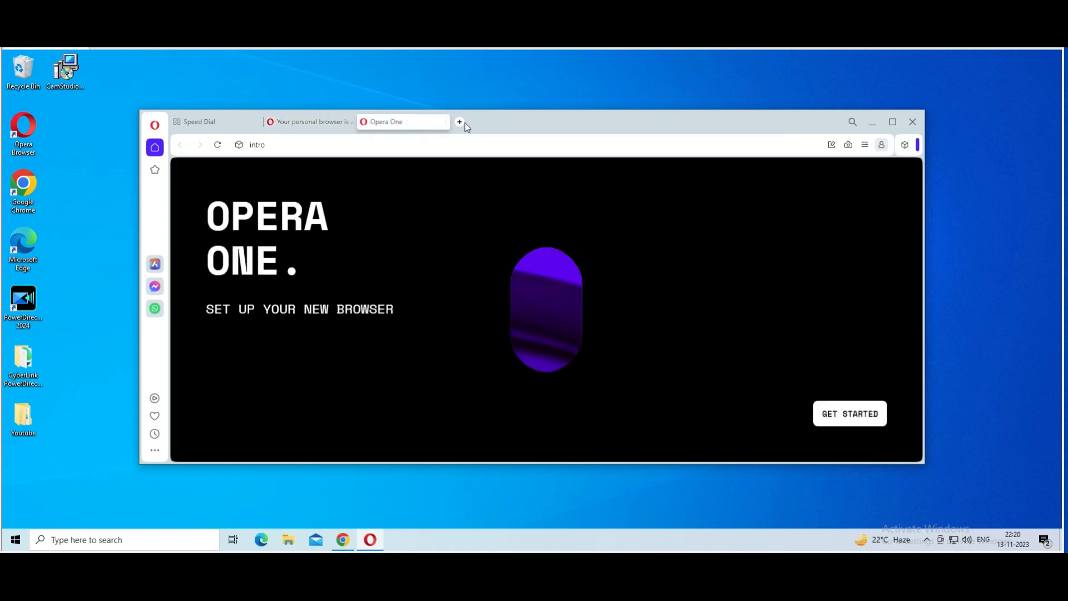
pyautogui.click(460, 122)
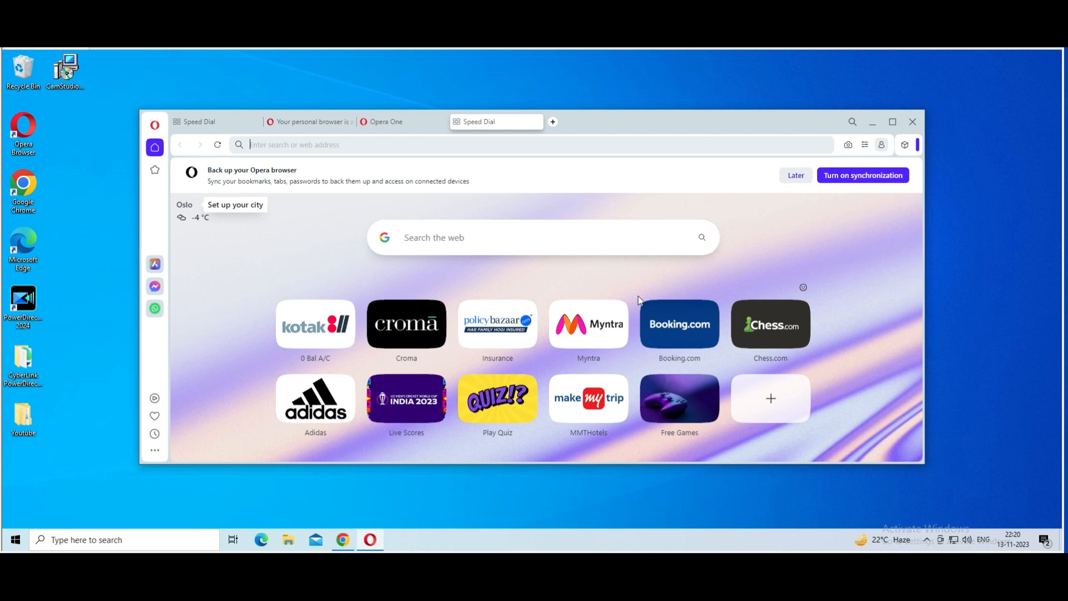
# Step: Open the VPN settings from Easy setup and acknowledge the VPN notice with "Don't show again" selected
pyautogui.click(864, 148)
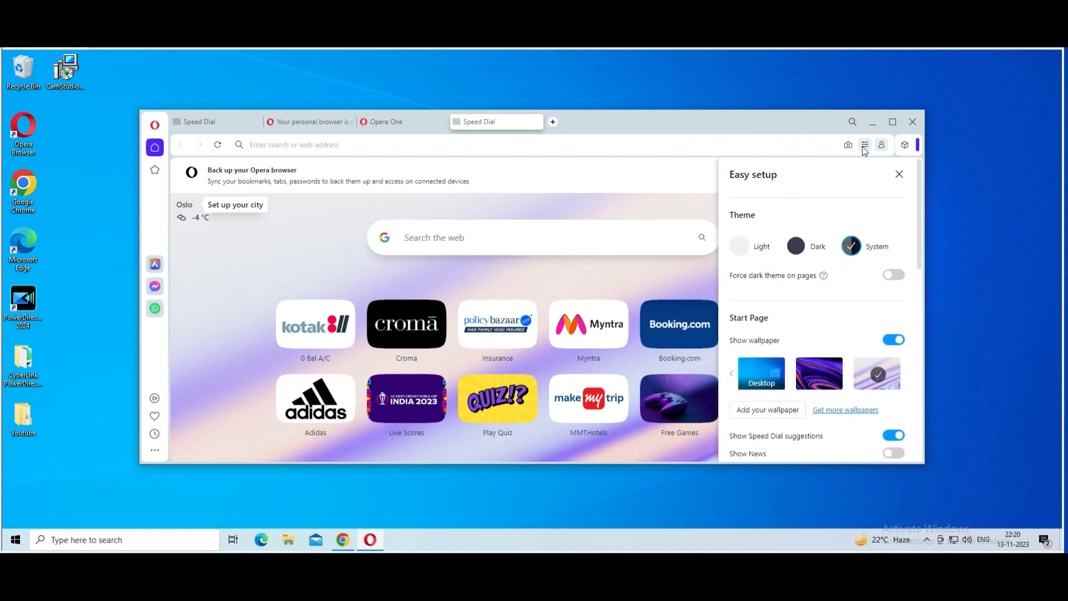
pyautogui.scroll(-2, 866, 294)
pyautogui.scroll(-5, 866, 299)
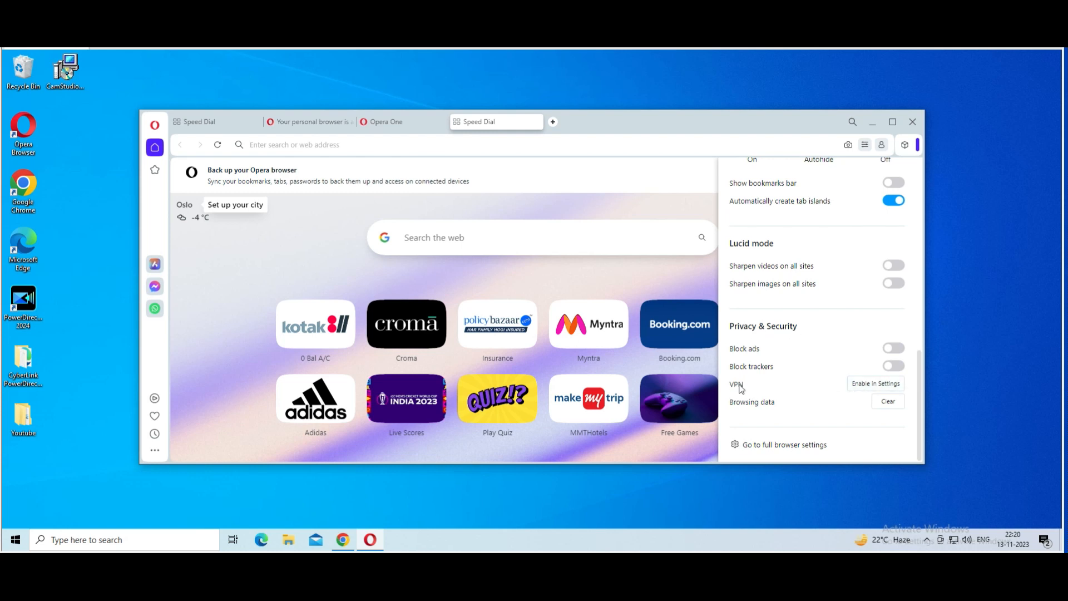
pyautogui.click(877, 384)
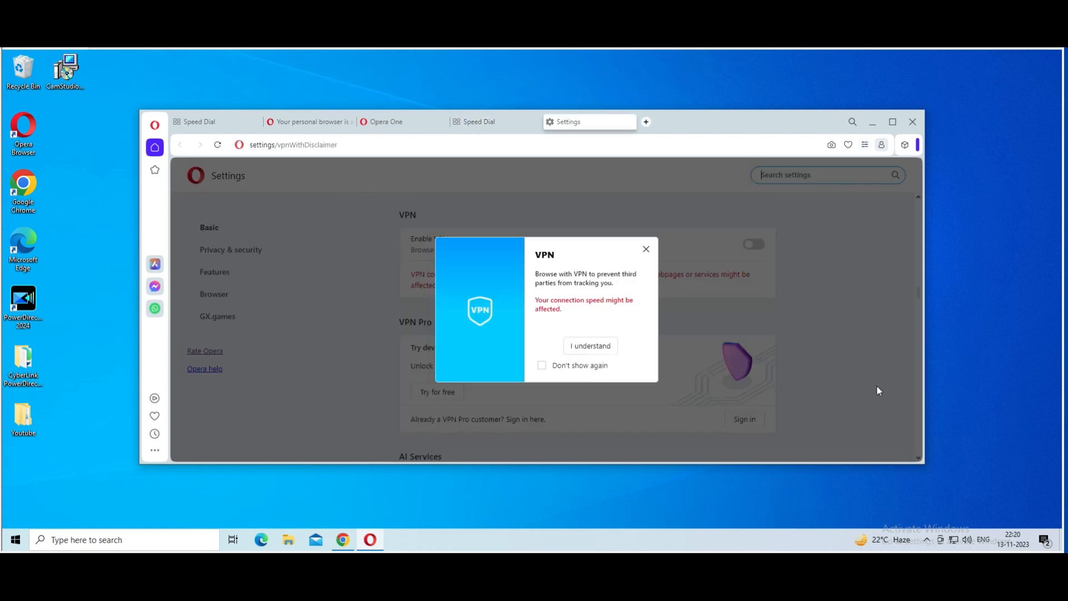
pyautogui.click(543, 366)
pyautogui.click(592, 346)
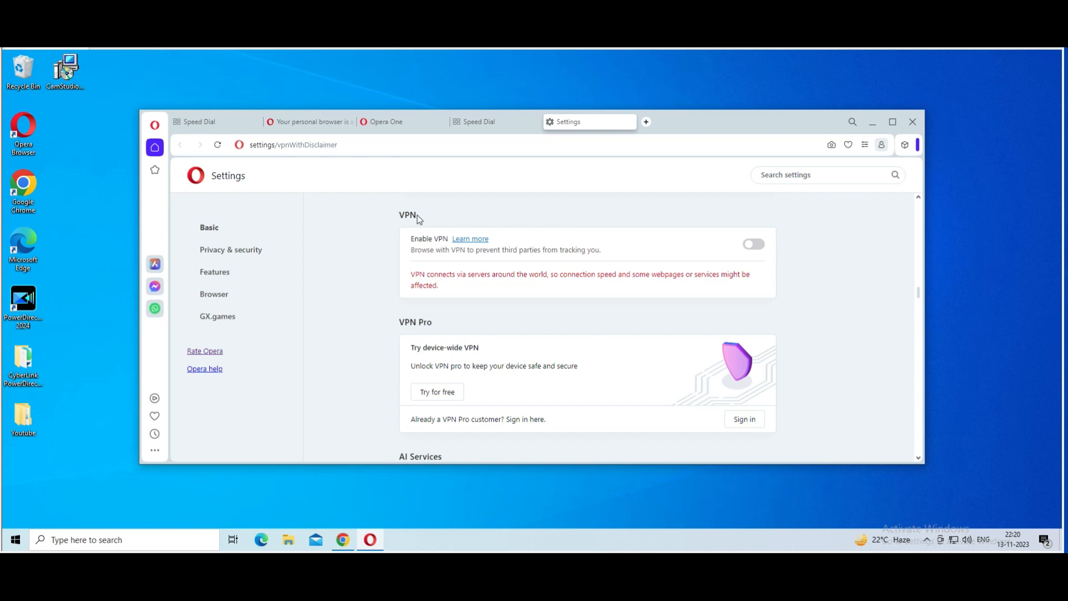
# Step: Enable the VPN, have it connect when the browser starts, and turn off the bypass for default search engines
pyautogui.moveTo(421, 215); pyautogui.dragTo(399, 215)
pyautogui.click(485, 222)
pyautogui.click(755, 244)
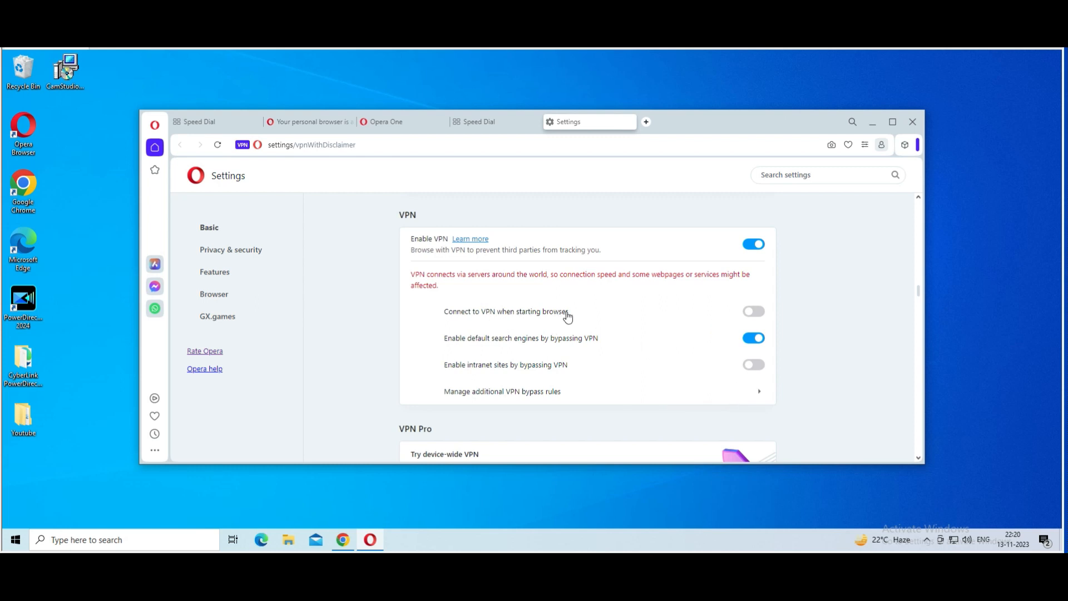
pyautogui.click(757, 312)
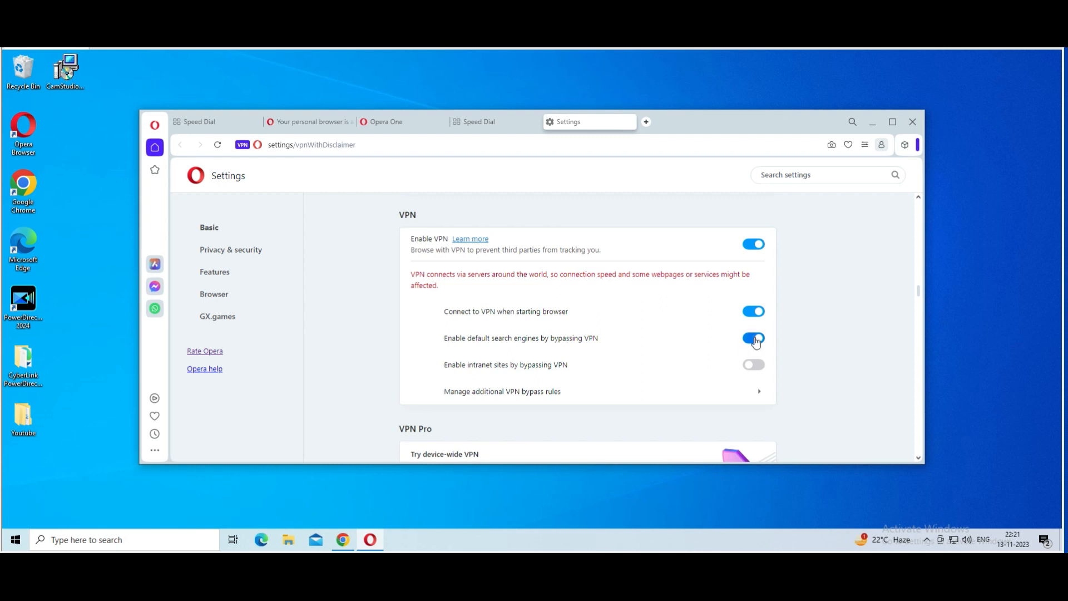
pyautogui.click(756, 343)
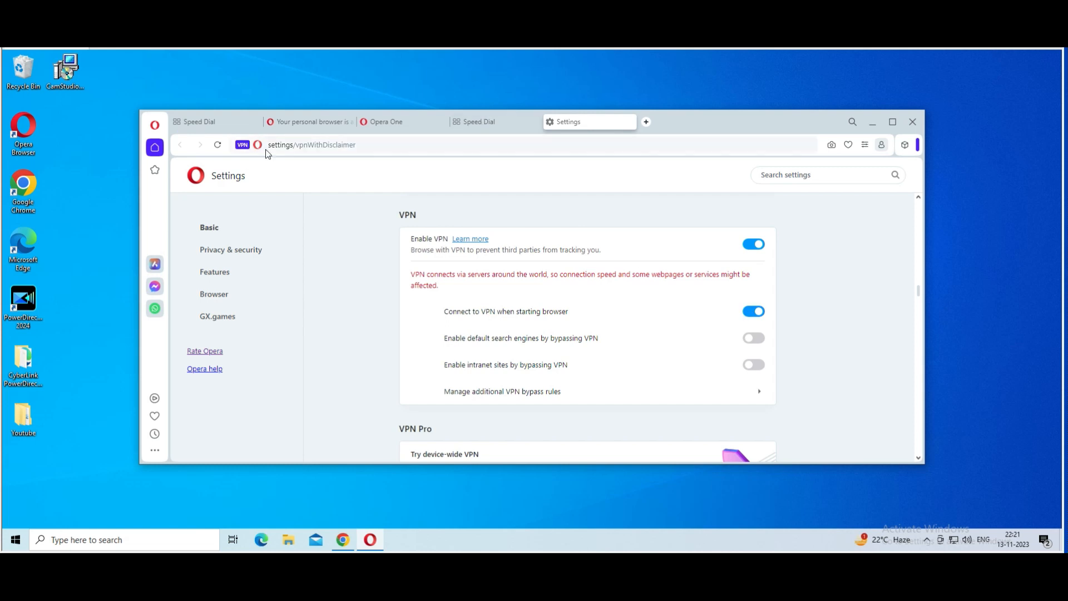
# Step: Examine the VPN's connection status and its list of free locations
pyautogui.click(245, 145)
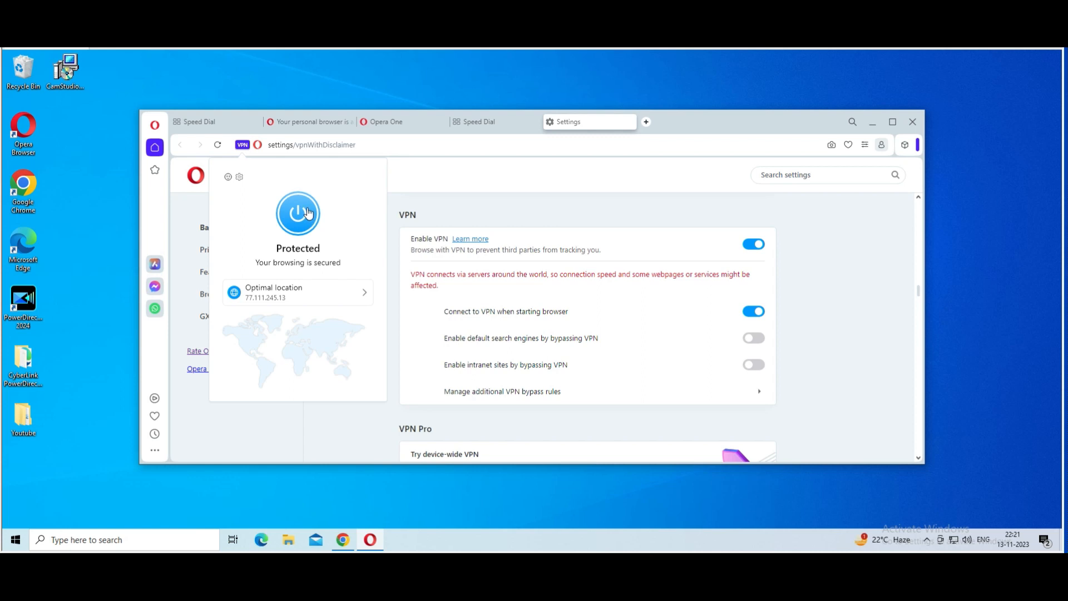
pyautogui.click(362, 296)
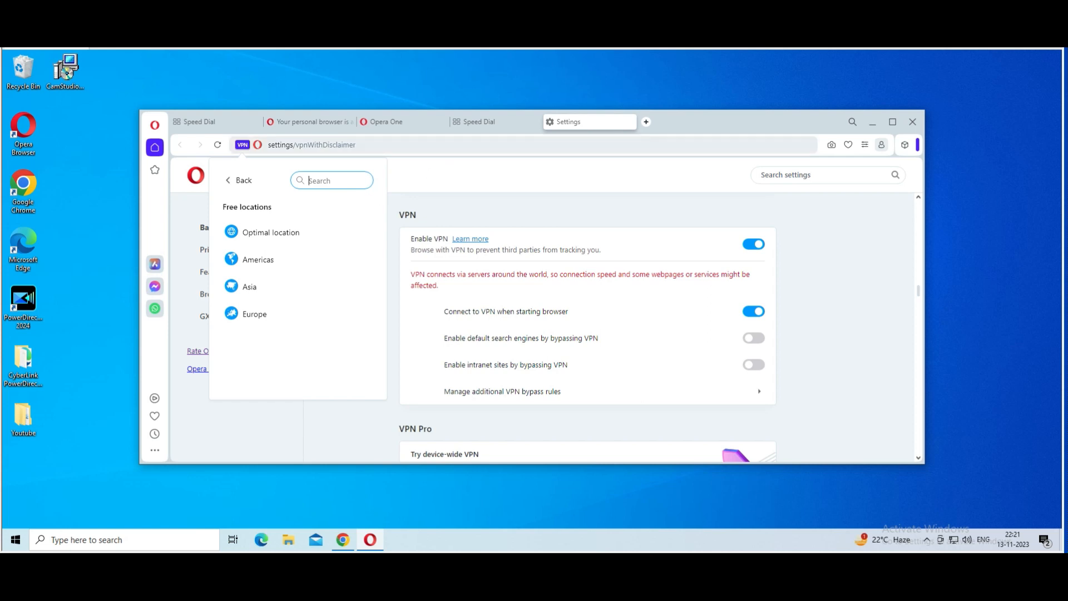
pyautogui.click(612, 144)
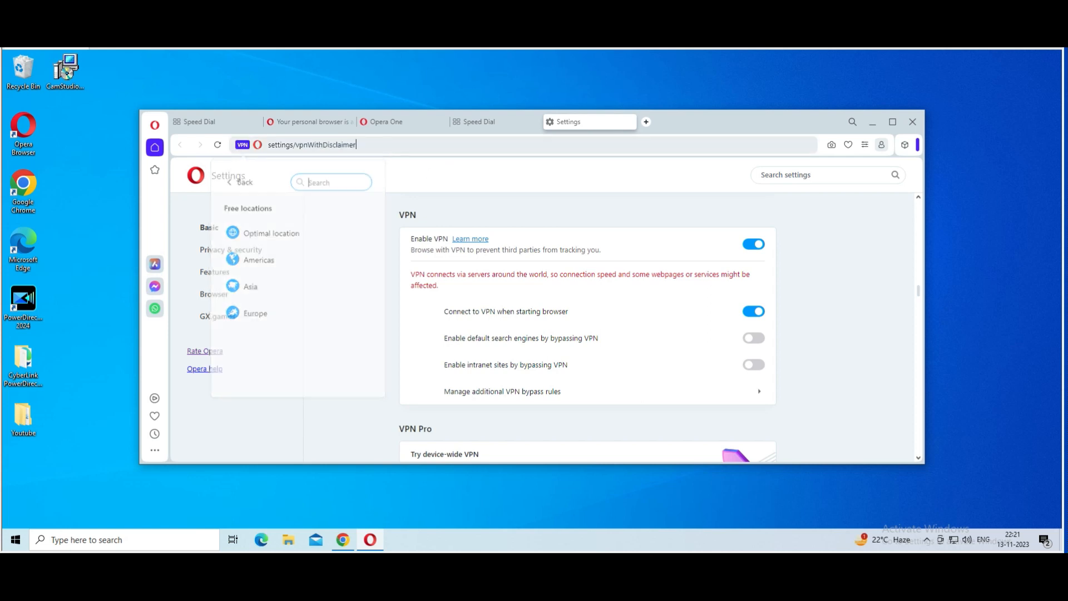
# Step: Search the web for "current location" in a new tab
pyautogui.click(647, 122)
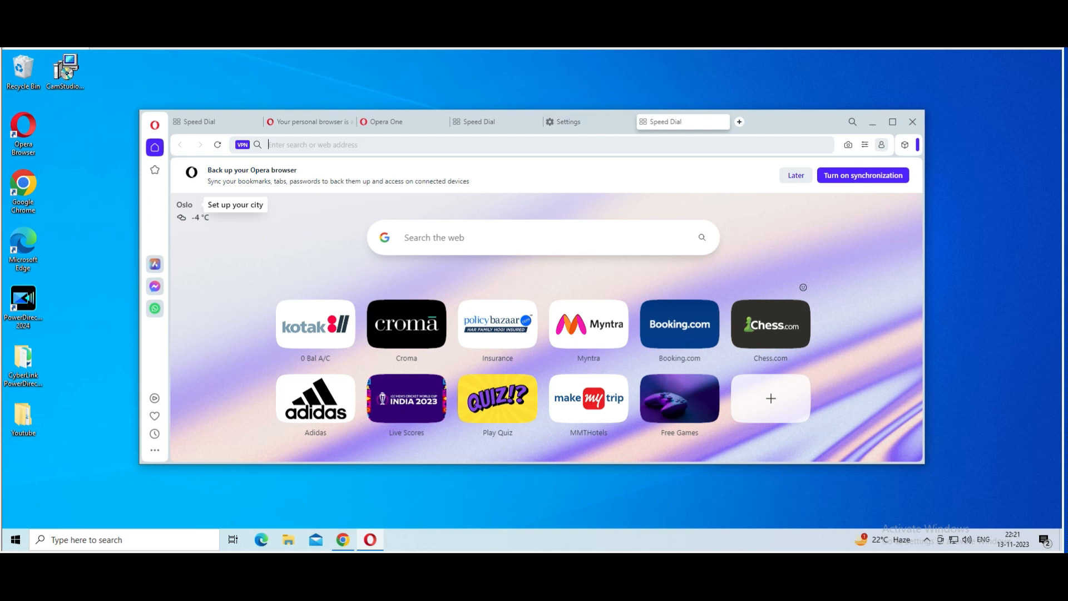
pyautogui.write('cur')
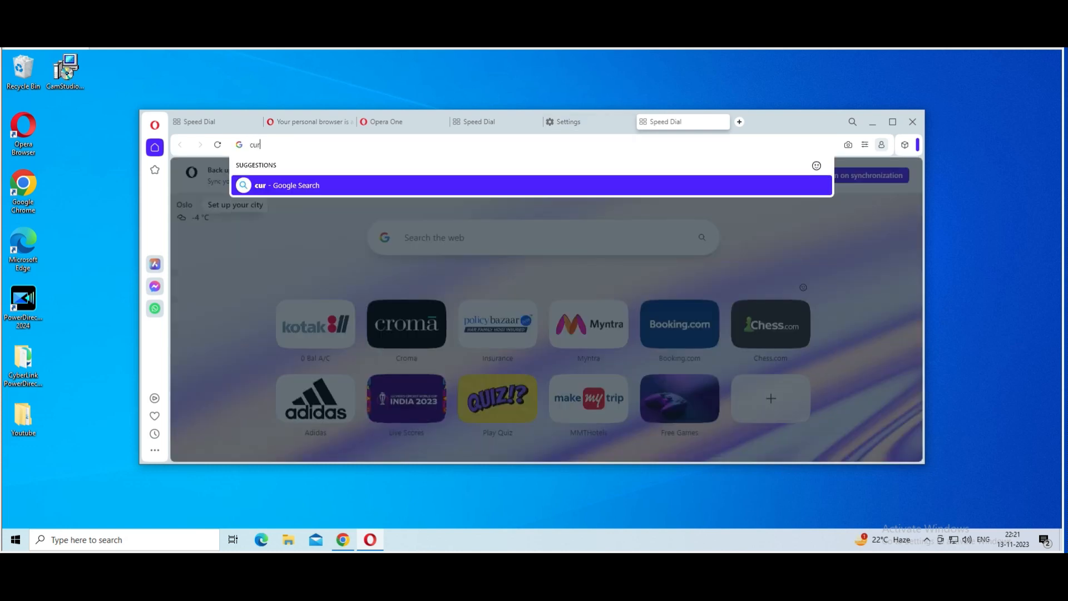
pyautogui.write('rent')
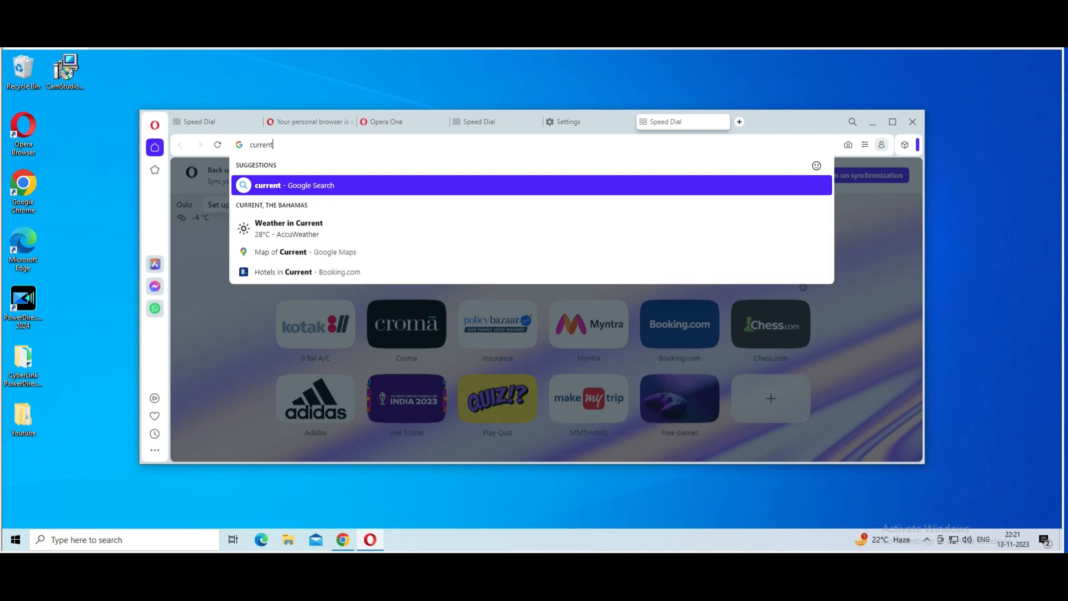
pyautogui.write(' location')
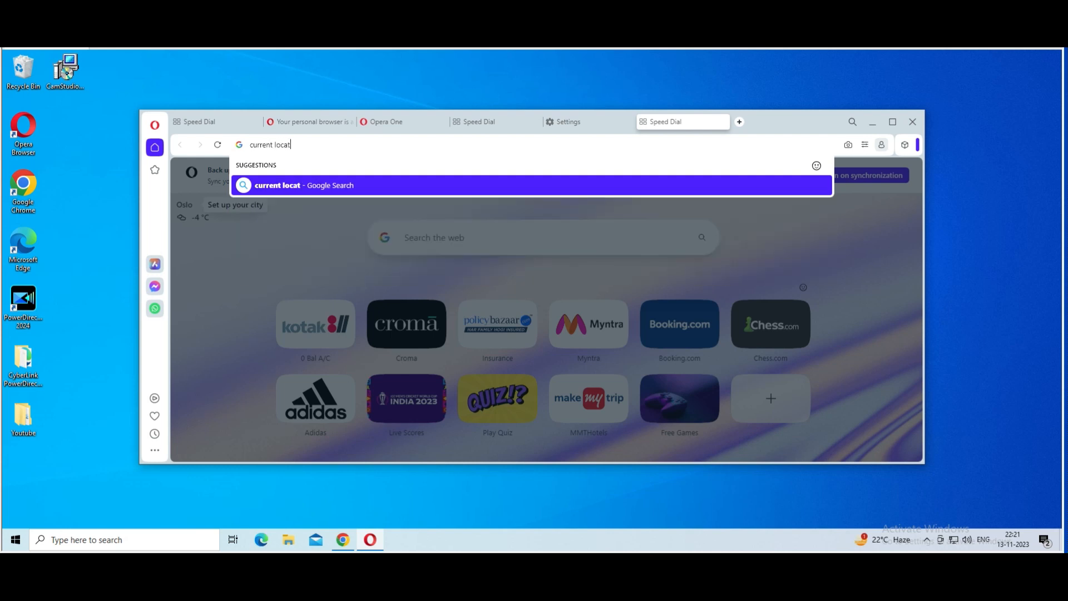
pyautogui.press('Return')
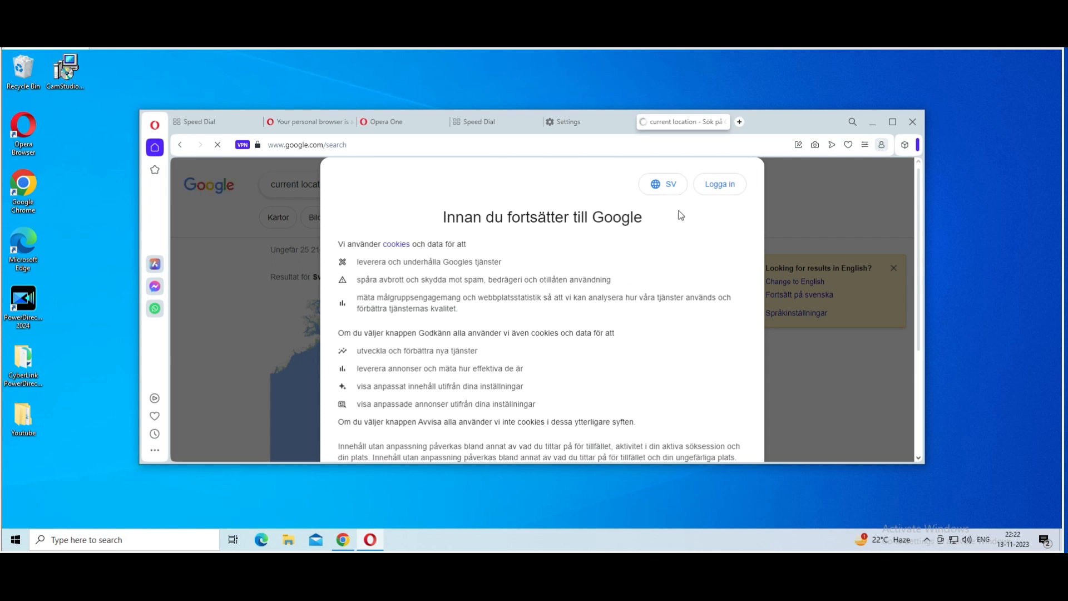
pyautogui.click(655, 185)
pyautogui.click(562, 226)
pyautogui.click(659, 185)
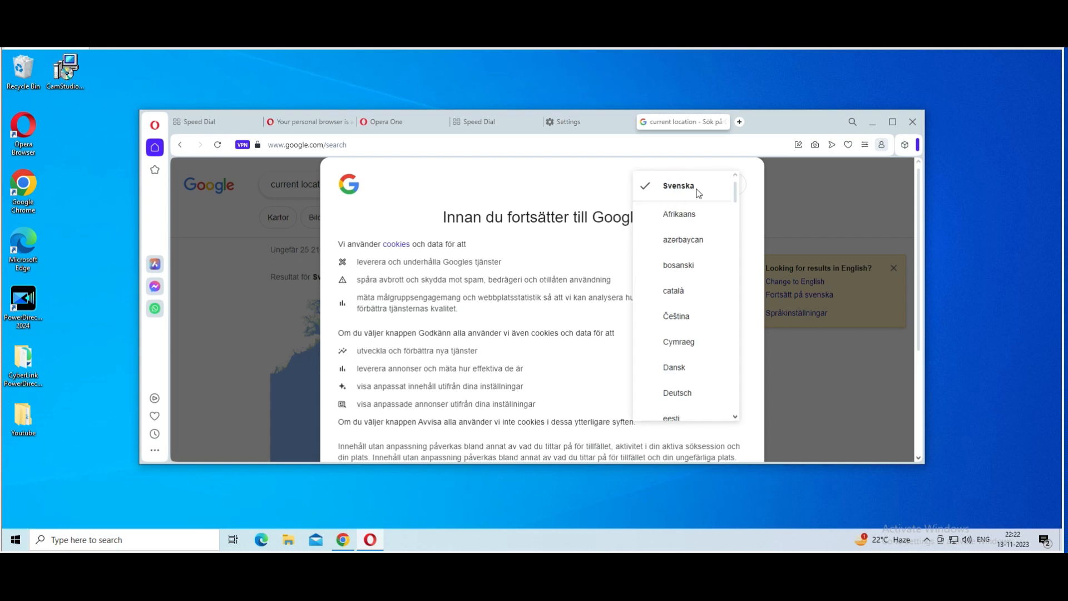
pyautogui.click(752, 218)
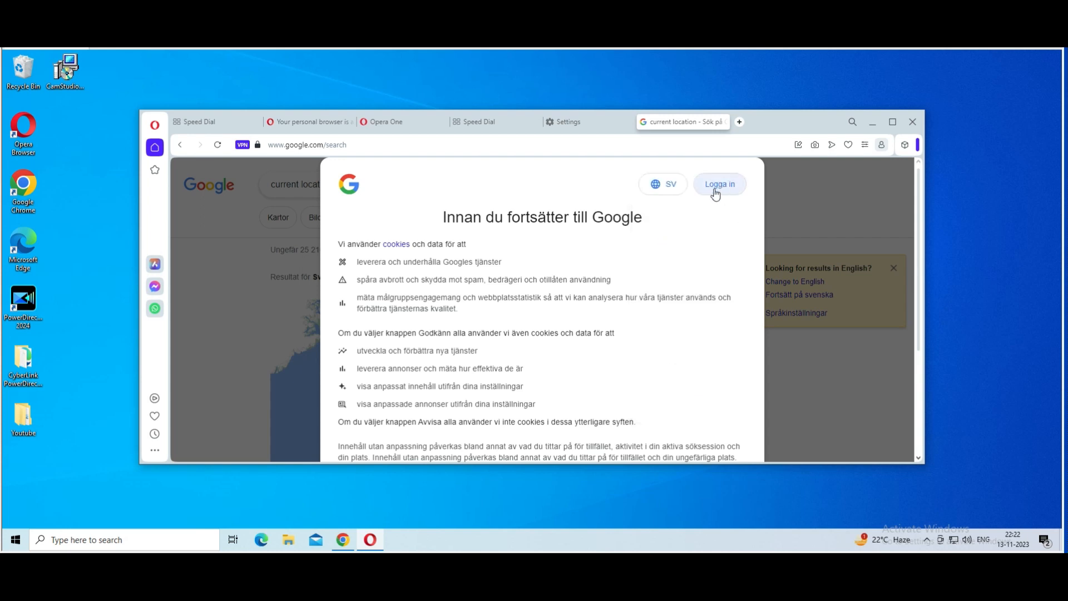
# Step: Change the VPN's virtual location from the free locations list to Americas
pyautogui.click(579, 123)
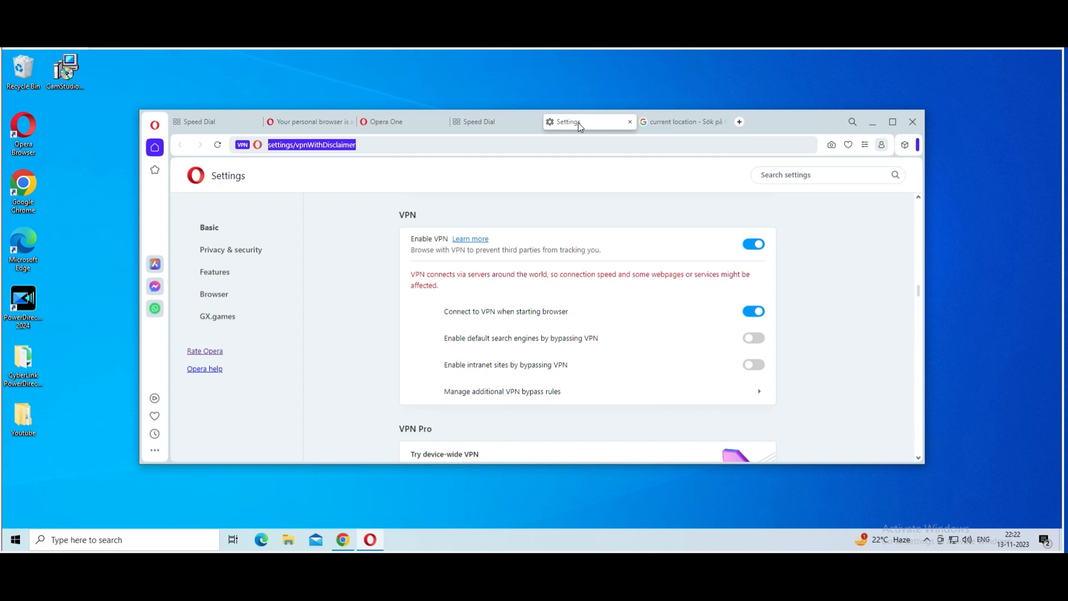
pyautogui.click(247, 147)
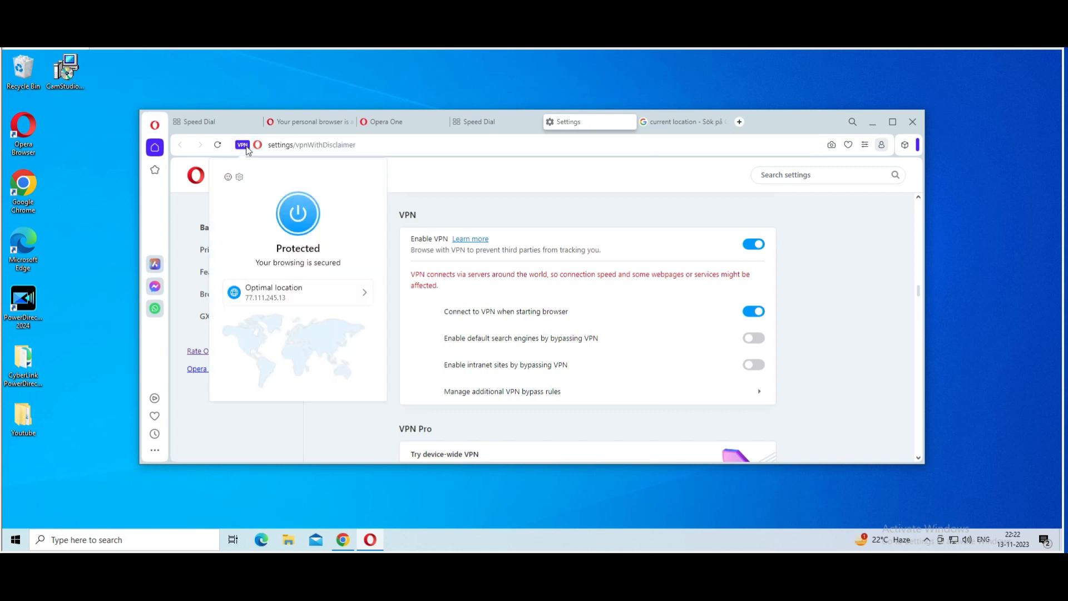
pyautogui.click(684, 122)
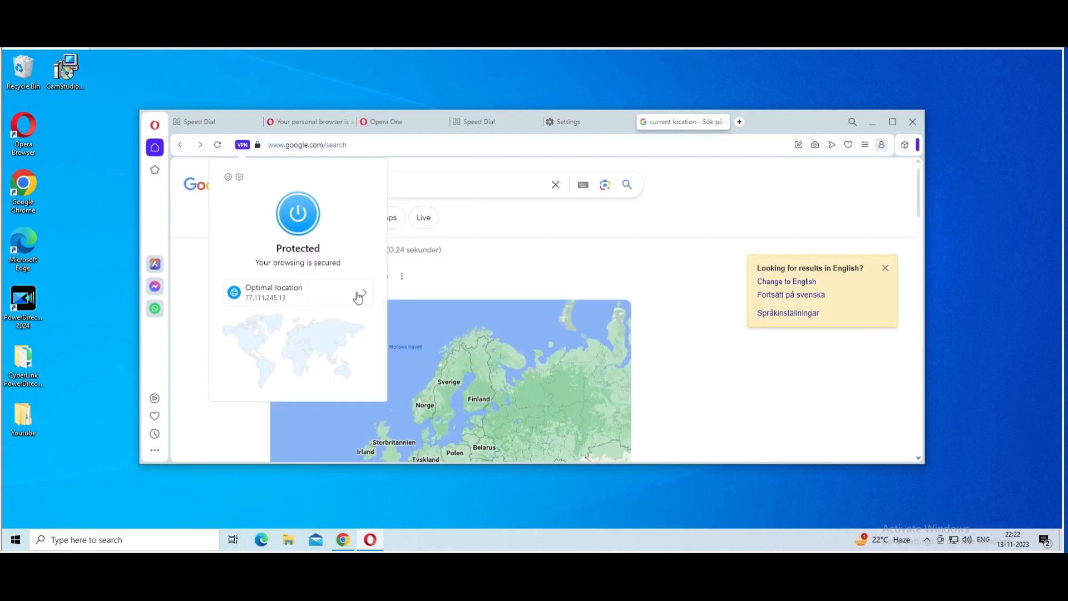
pyautogui.click(358, 297)
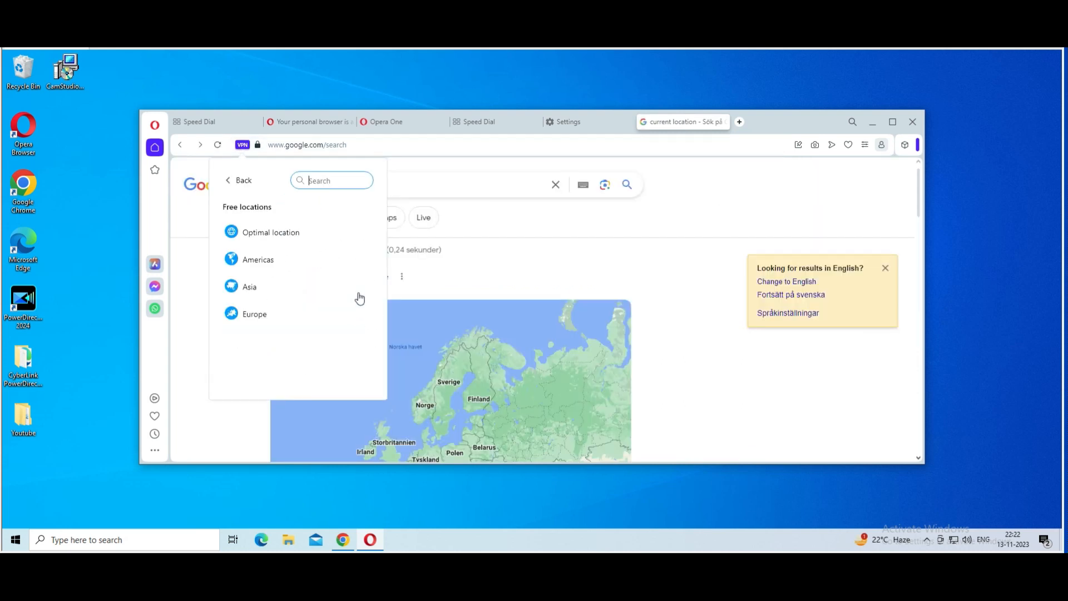
pyautogui.click(253, 260)
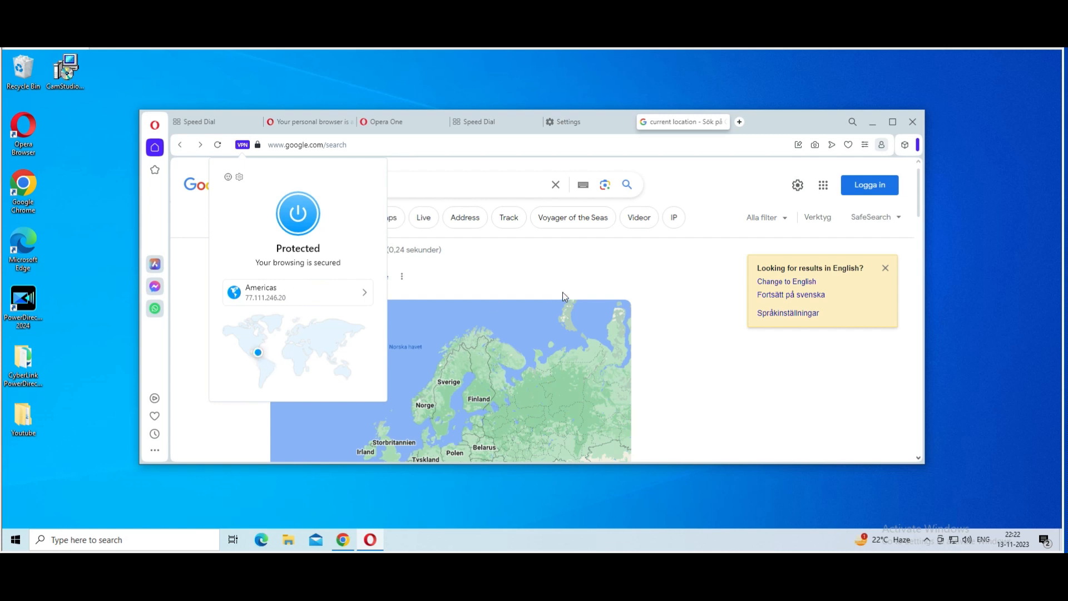
pyautogui.click(579, 283)
# Step: Reload the "current location" results, completing the reCAPTCHA by selecting all images with cars, and check the reported location
pyautogui.click(217, 144)
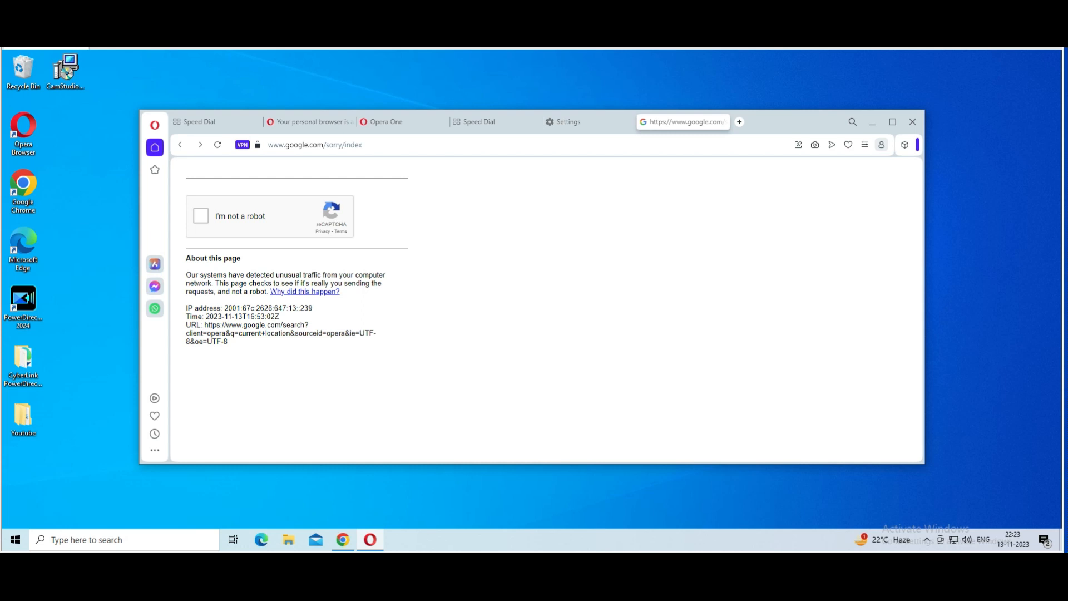
pyautogui.click(202, 217)
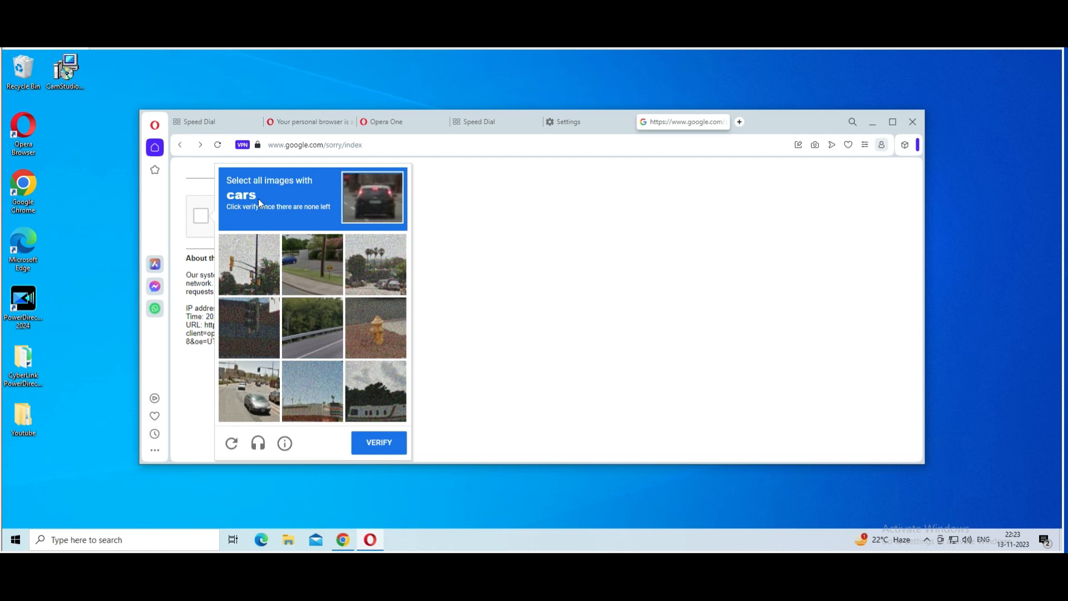
pyautogui.click(301, 266)
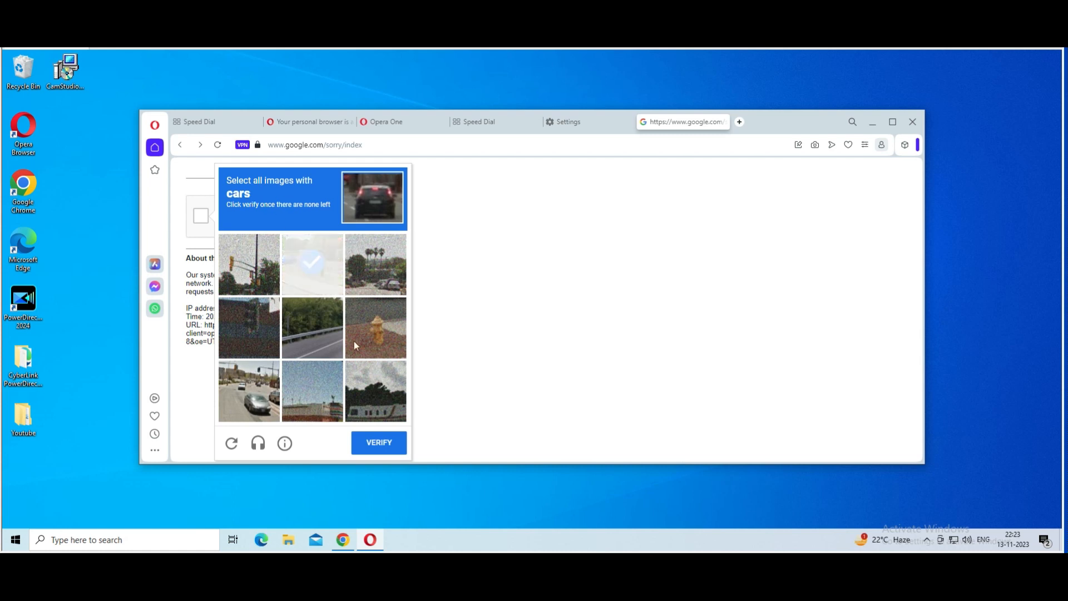
pyautogui.click(388, 282)
pyautogui.click(267, 404)
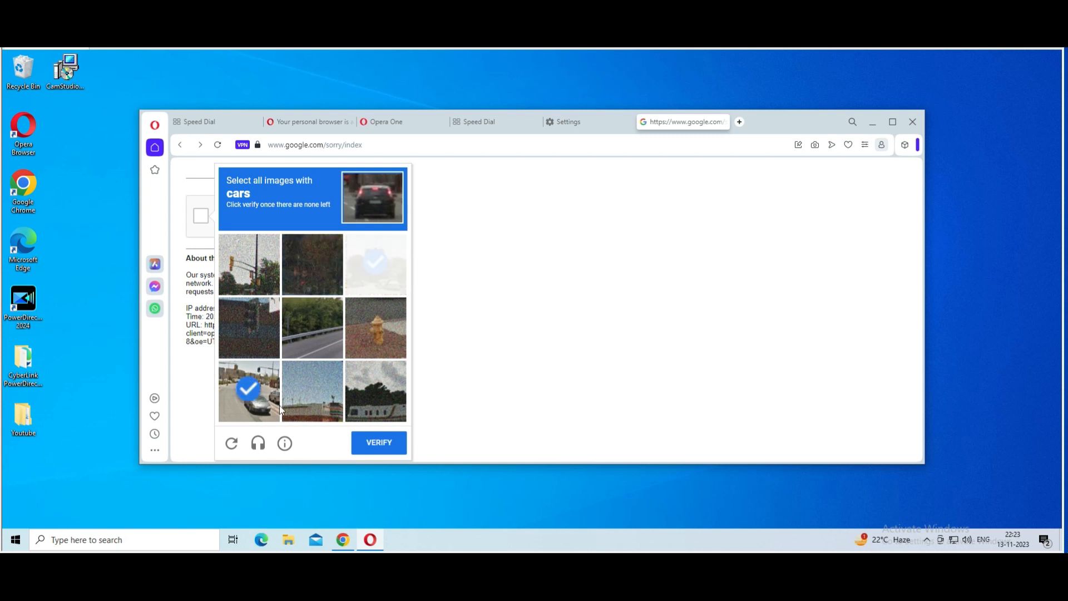
pyautogui.click(372, 282)
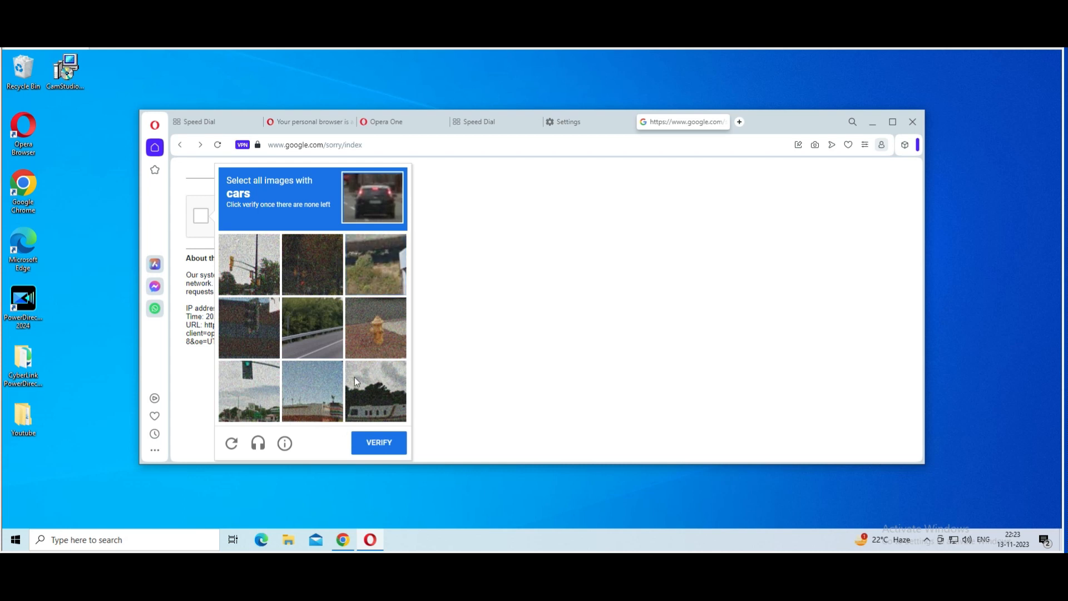
pyautogui.click(380, 448)
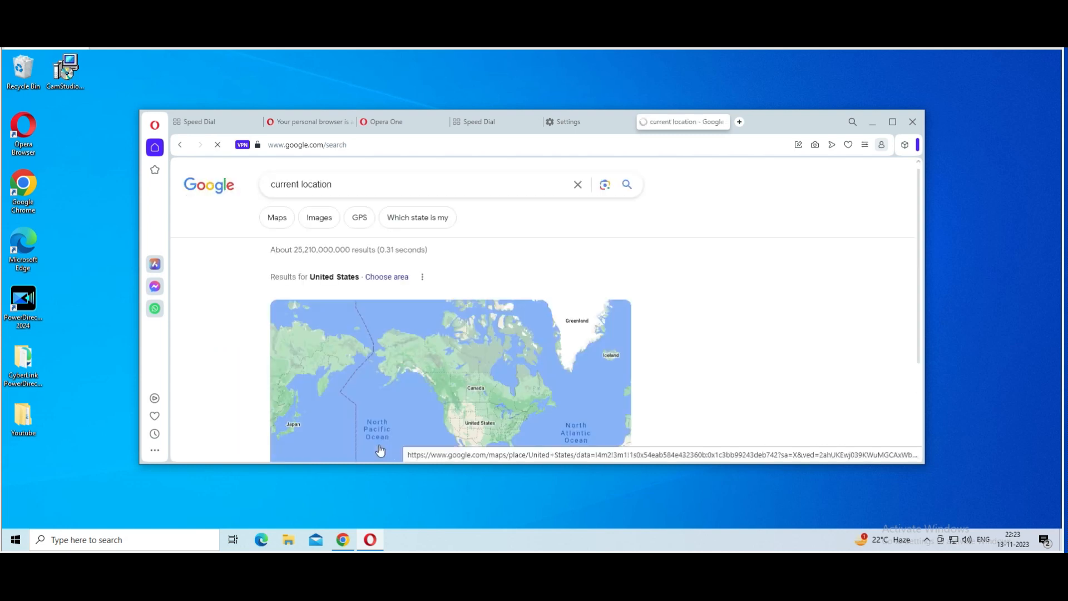
pyautogui.moveTo(362, 276); pyautogui.dragTo(305, 277)
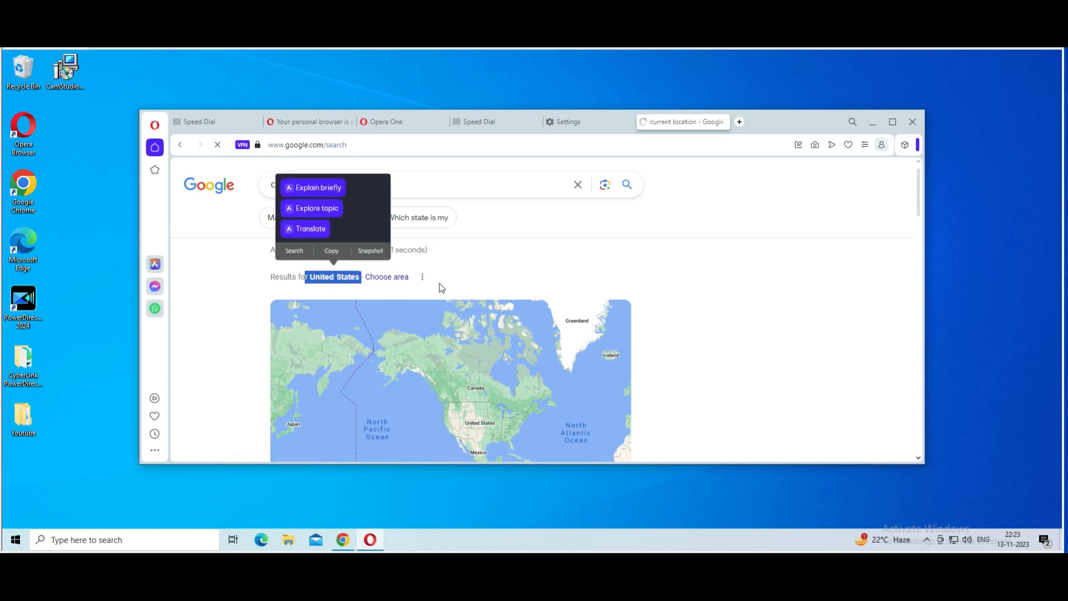
pyautogui.click(485, 269)
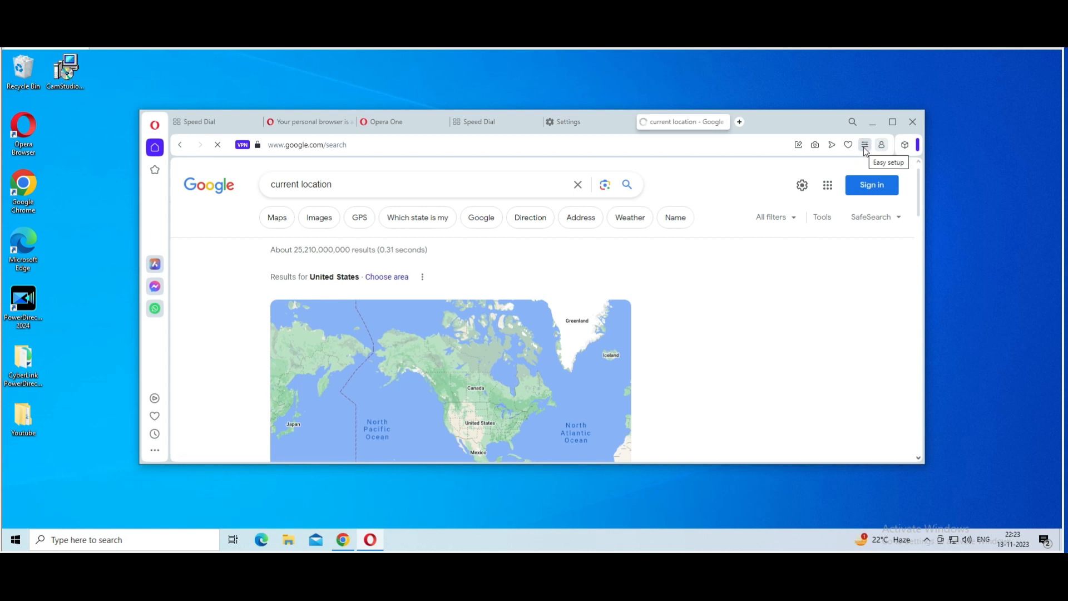
# Step: Open the VPN Pro free trial offer from the browser's VPN Pro settings and accept the website's cookies
pyautogui.click(582, 122)
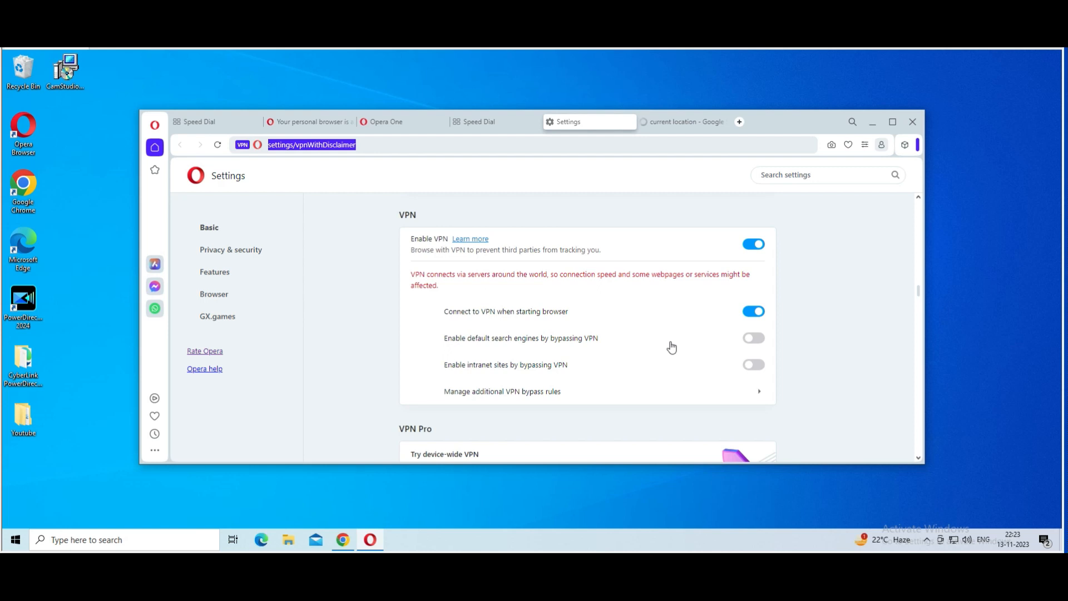
pyautogui.scroll(-1, 672, 347)
pyautogui.scroll(-1, 672, 347)
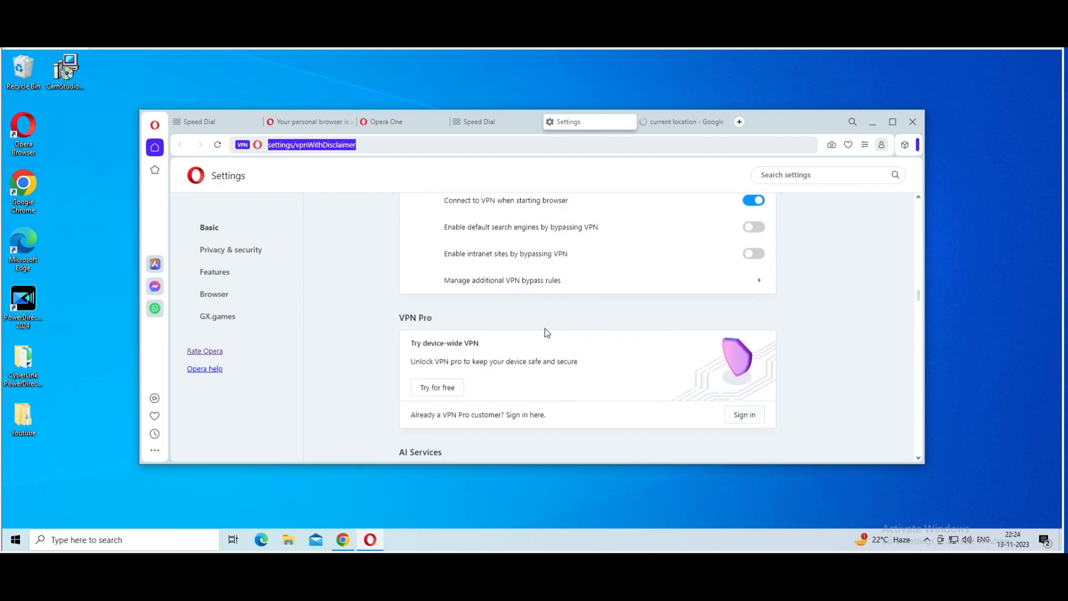
pyautogui.moveTo(438, 320); pyautogui.dragTo(396, 322)
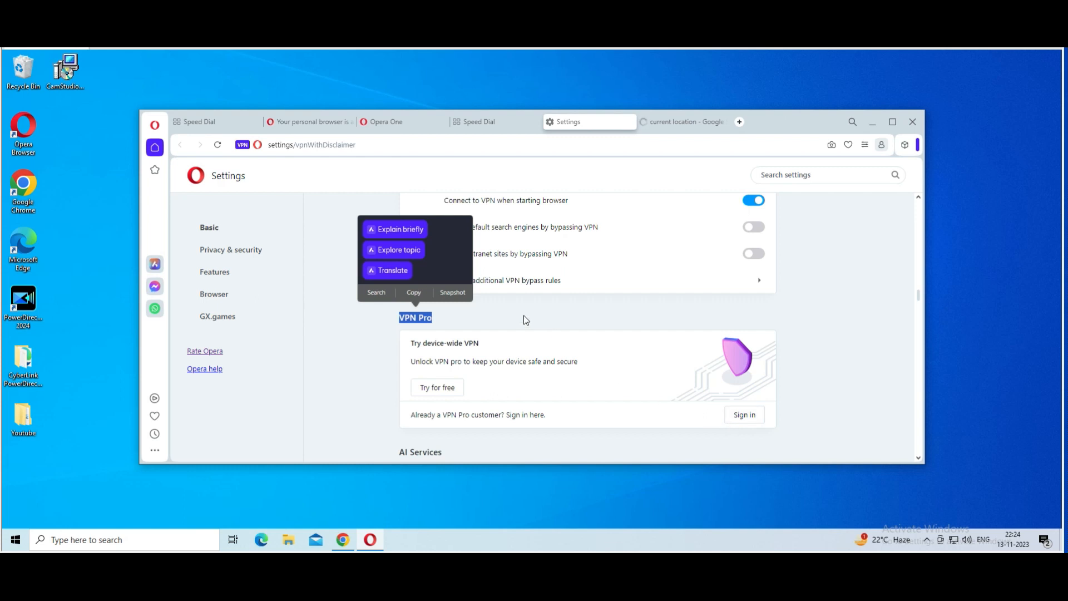
pyautogui.click(536, 303)
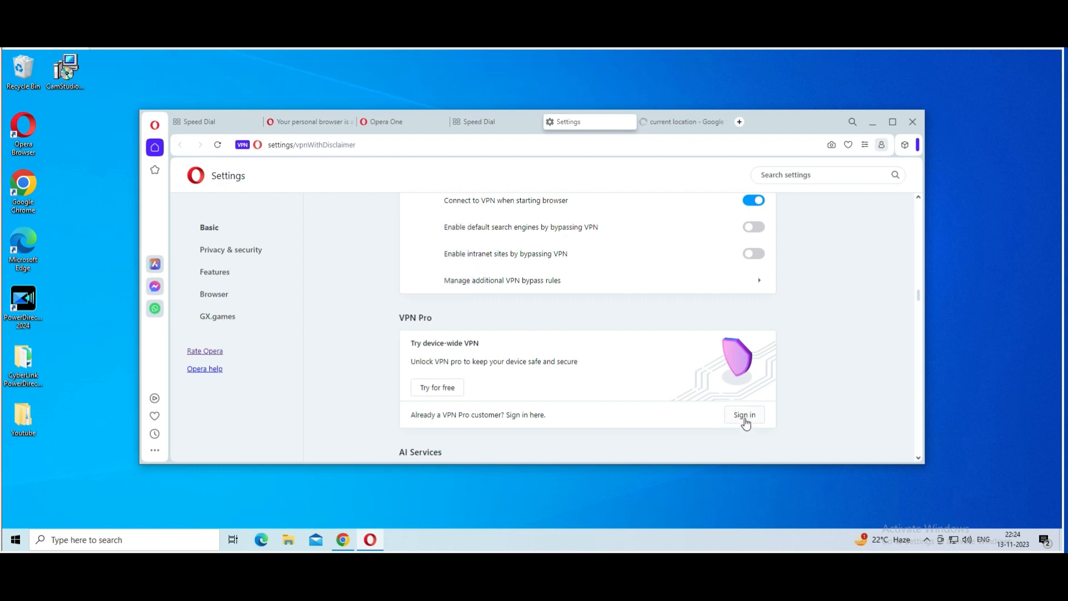
pyautogui.click(438, 389)
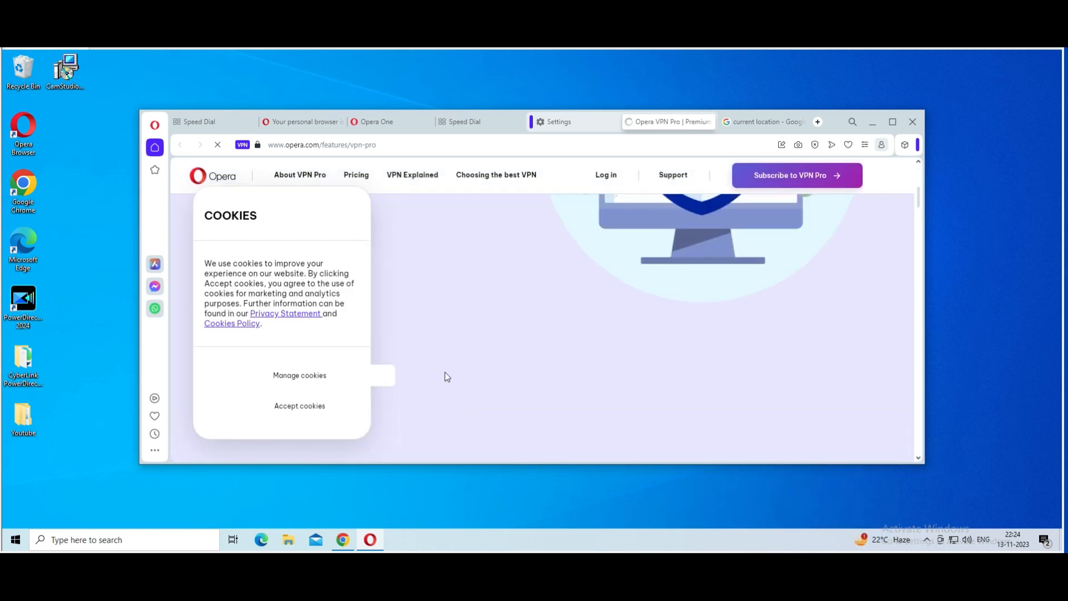
pyautogui.click(298, 407)
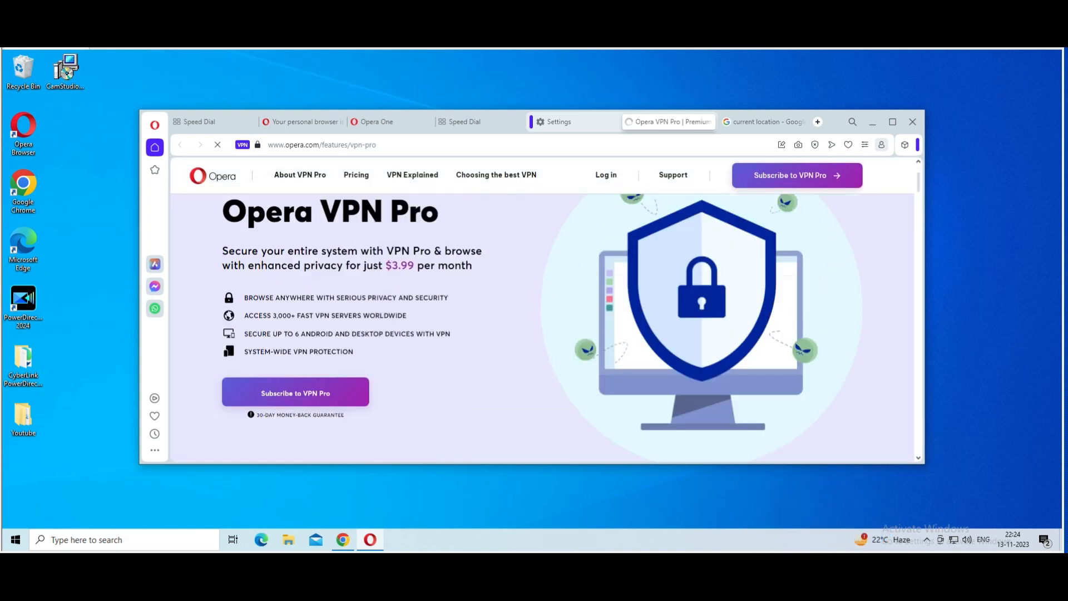
# Step: Examine the list of VPN Pro features on the offer page, including server access, device coverage and system-wide protection
pyautogui.moveTo(243, 298); pyautogui.dragTo(373, 355)
pyautogui.click(372, 355)
pyautogui.moveTo(449, 297); pyautogui.dragTo(425, 315)
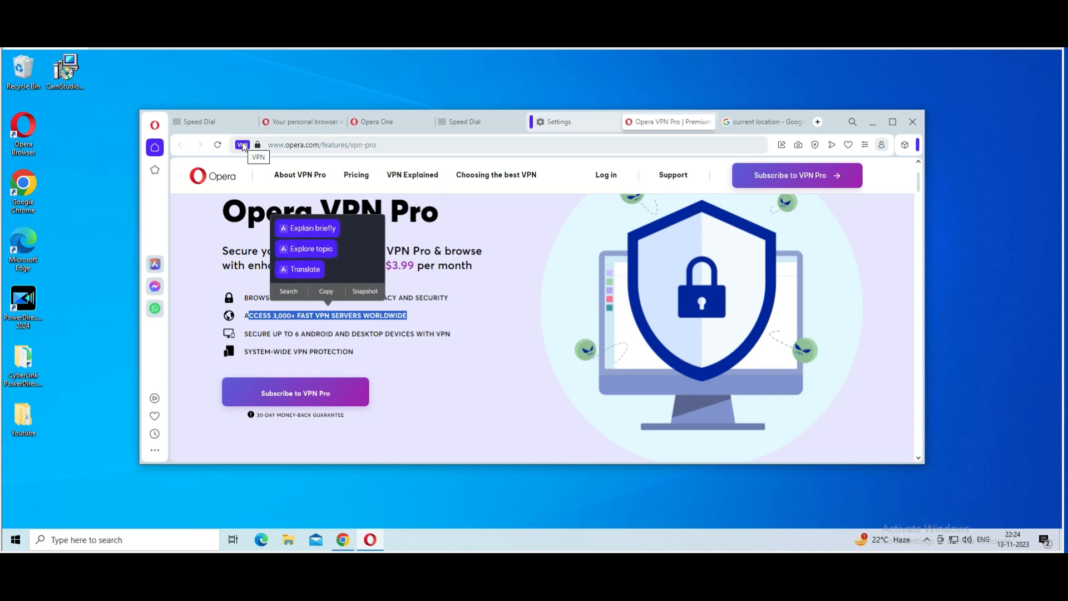
pyautogui.click(287, 329)
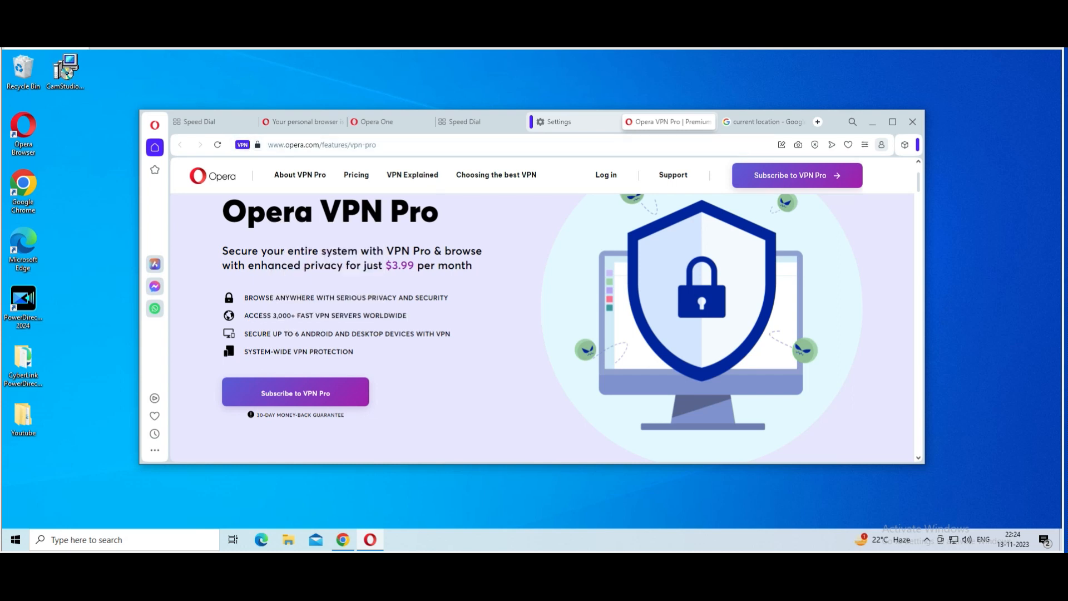
pyautogui.moveTo(250, 316); pyautogui.dragTo(264, 351)
pyautogui.click(369, 363)
pyautogui.moveTo(245, 310); pyautogui.dragTo(245, 303)
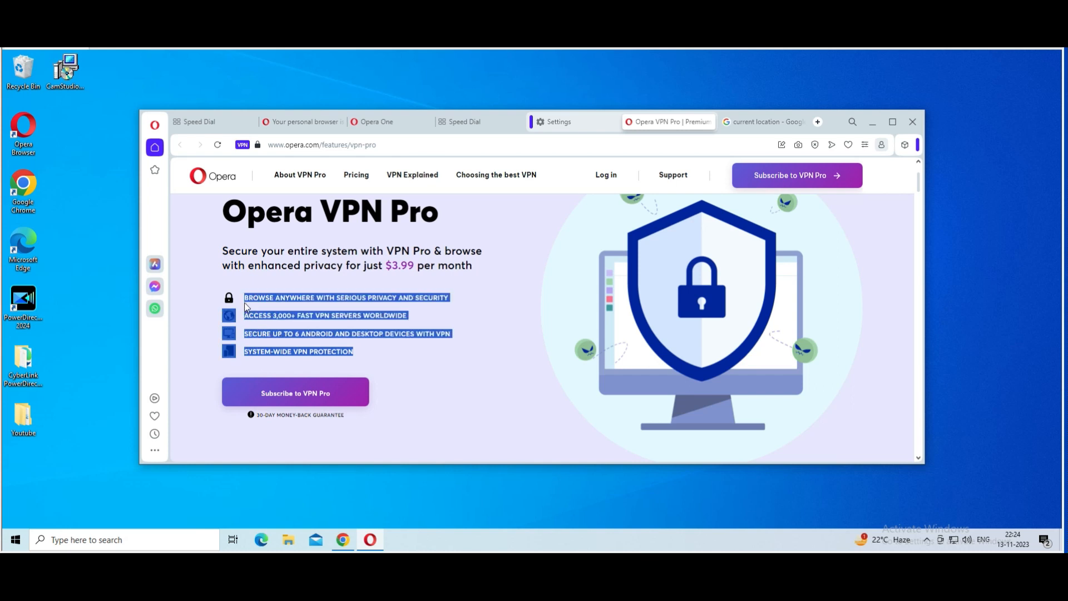
pyautogui.click(385, 369)
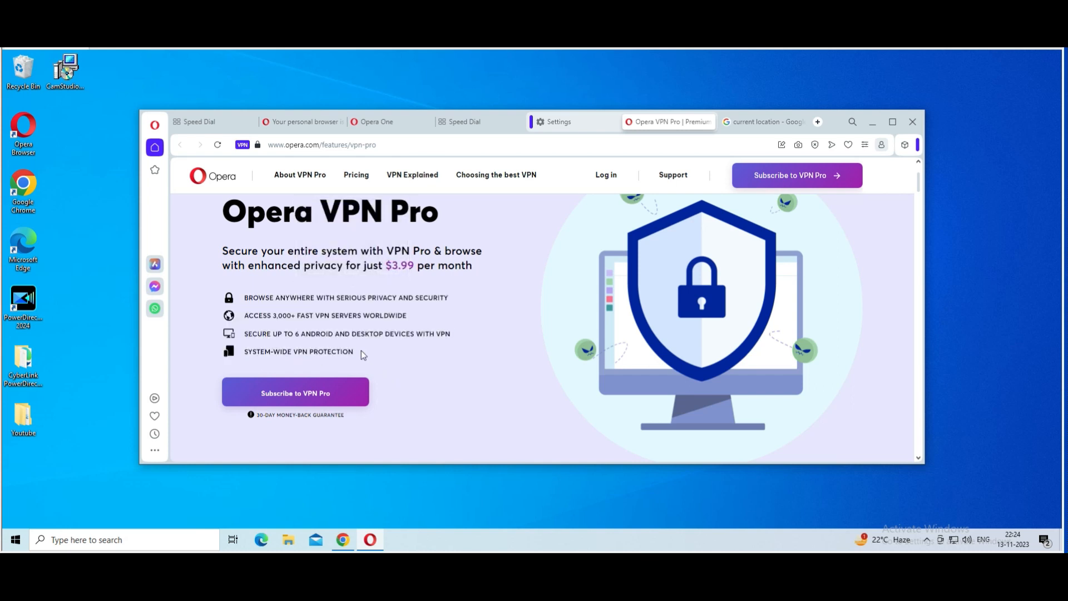
pyautogui.moveTo(362, 351); pyautogui.dragTo(252, 297)
pyautogui.click(411, 339)
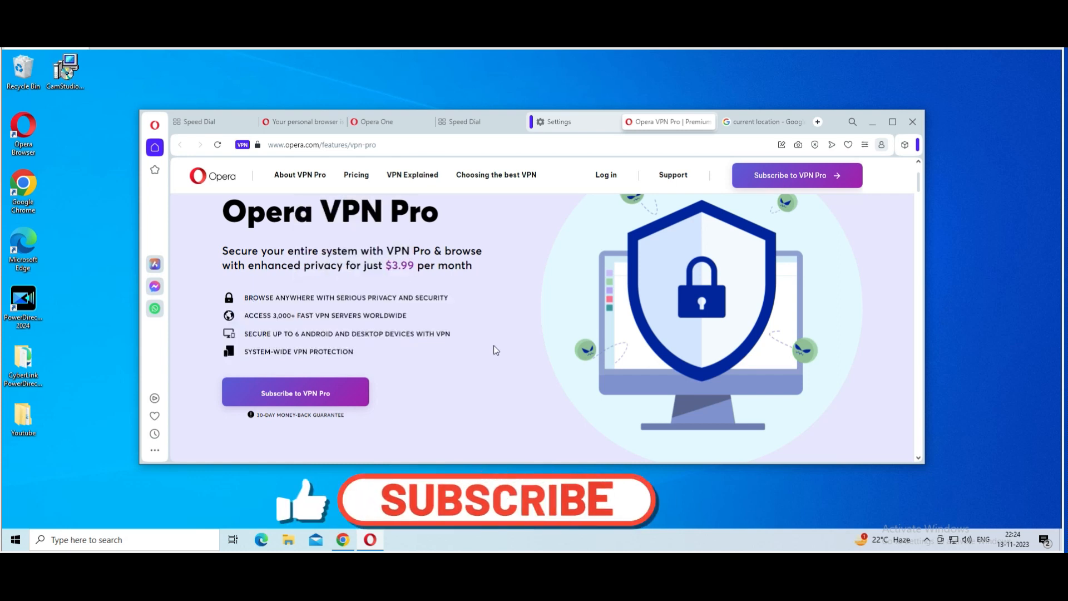